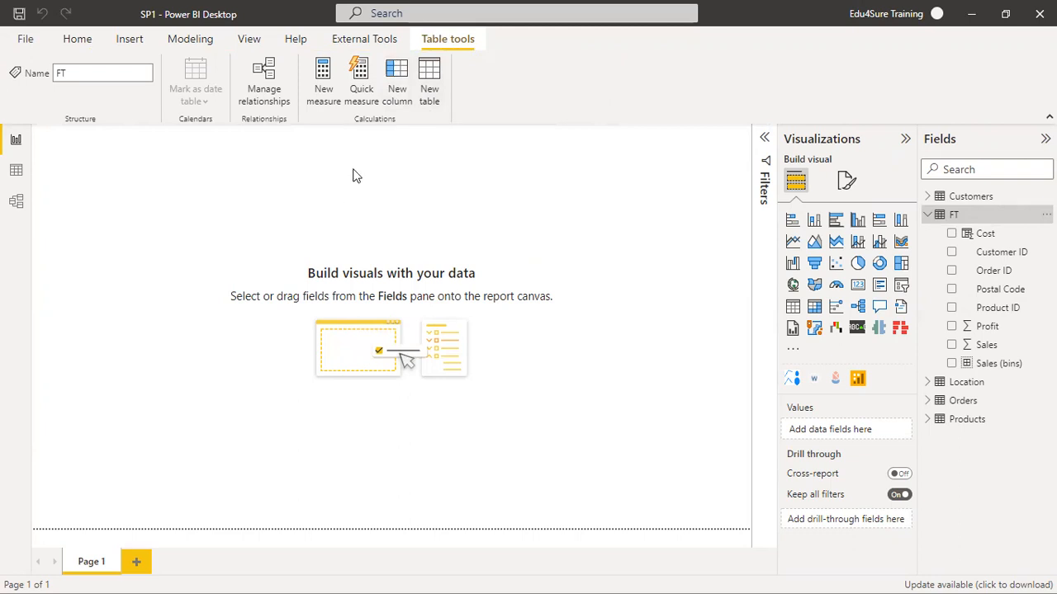
# Start a quick measure in the FT table and choose Addition as its calculation
pyautogui.click(363, 91)
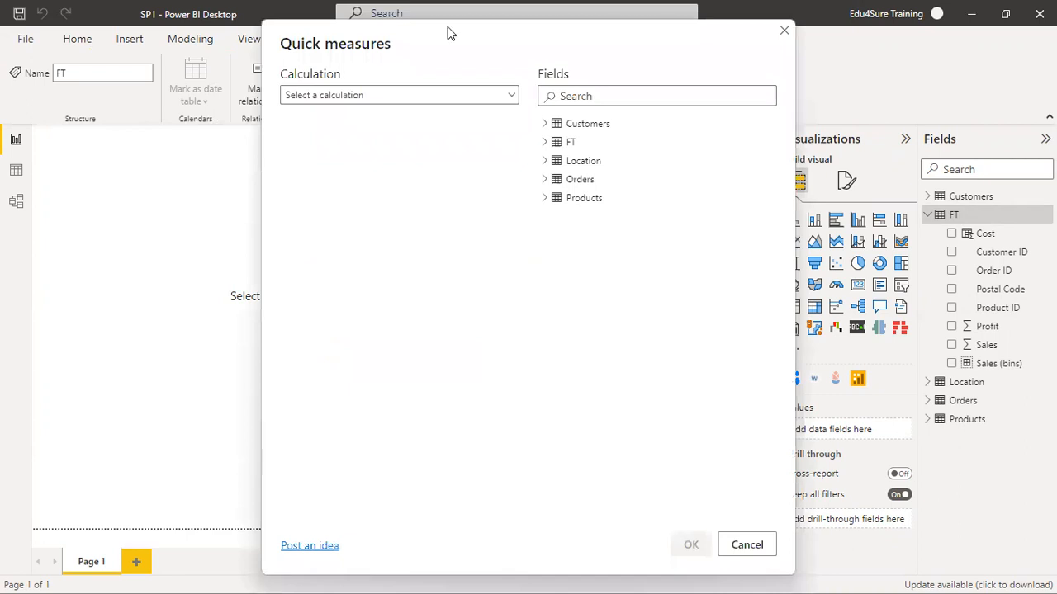
pyautogui.click(379, 98)
pyautogui.scroll(-3, 421, 214)
pyautogui.scroll(-6, 425, 254)
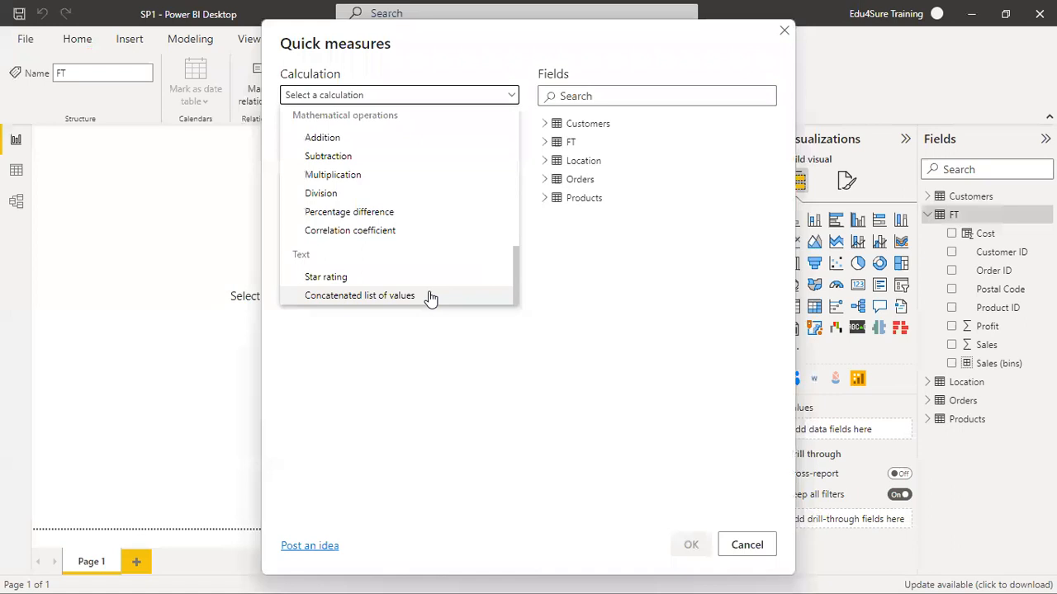
pyautogui.scroll(10, 427, 298)
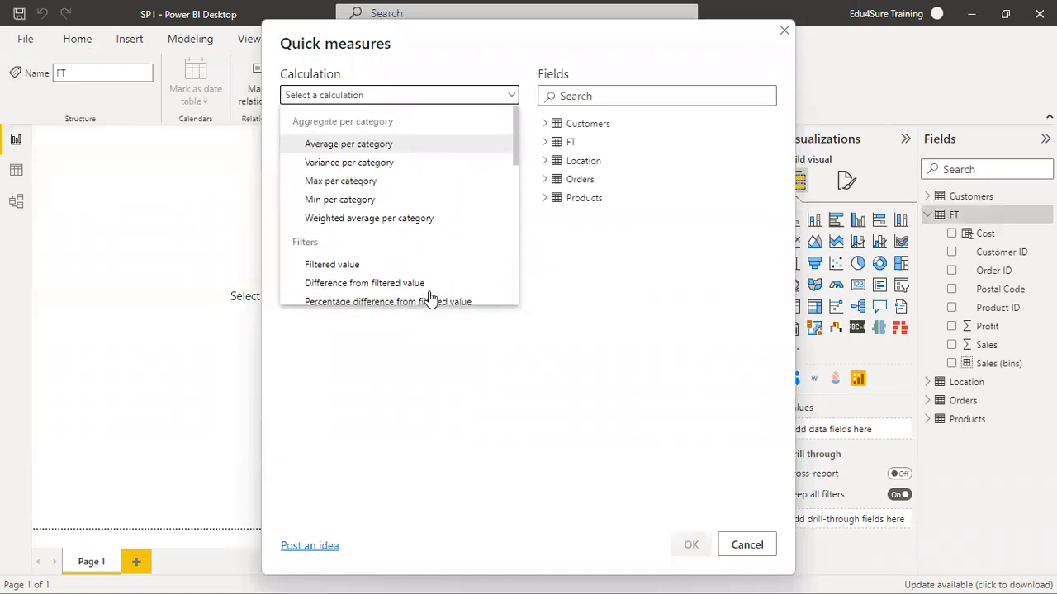
pyautogui.scroll(-10, 465, 260)
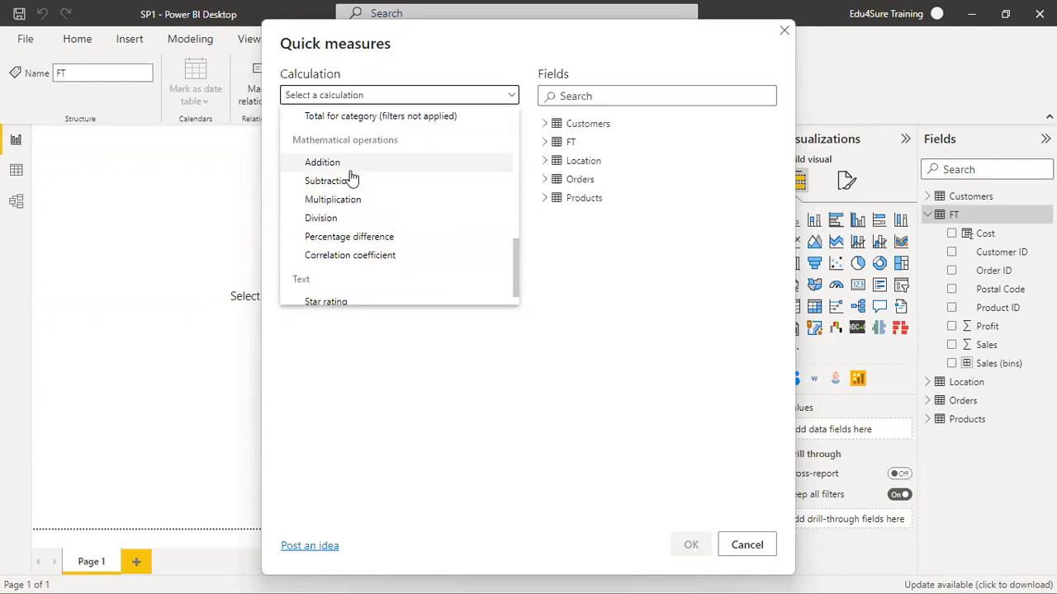
pyautogui.click(324, 164)
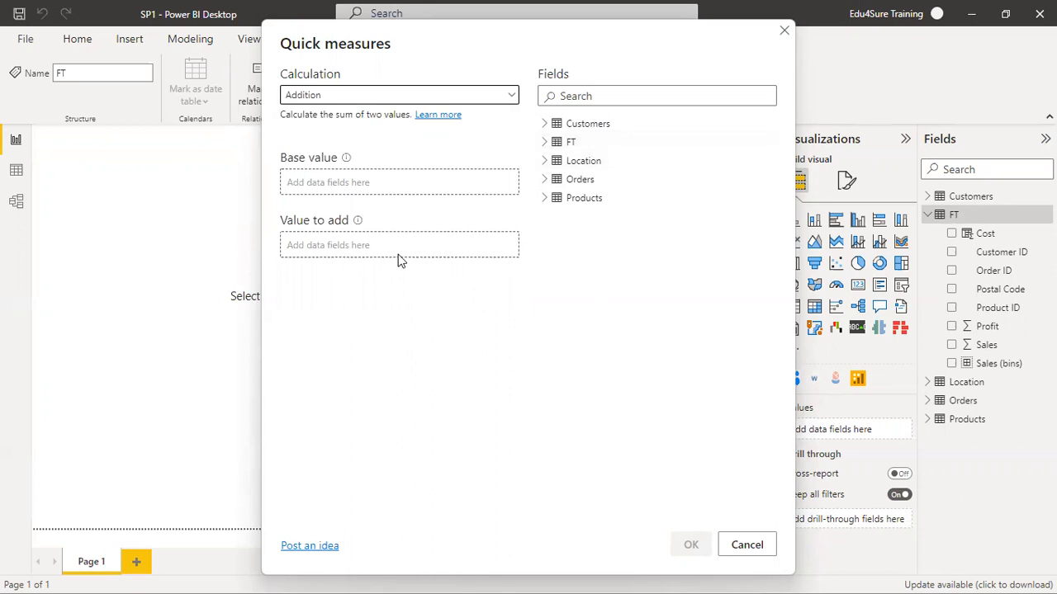
# Use FT's Profit as the base value and Sales as the value to add, and create the quick measure
pyautogui.click(546, 143)
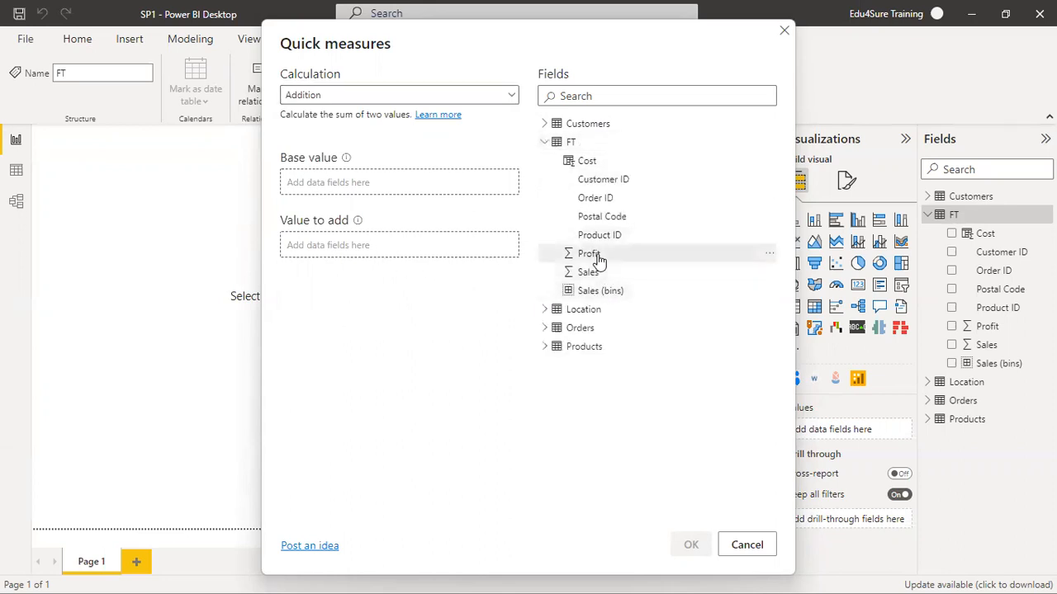
pyautogui.moveTo(588, 256); pyautogui.dragTo(344, 189)
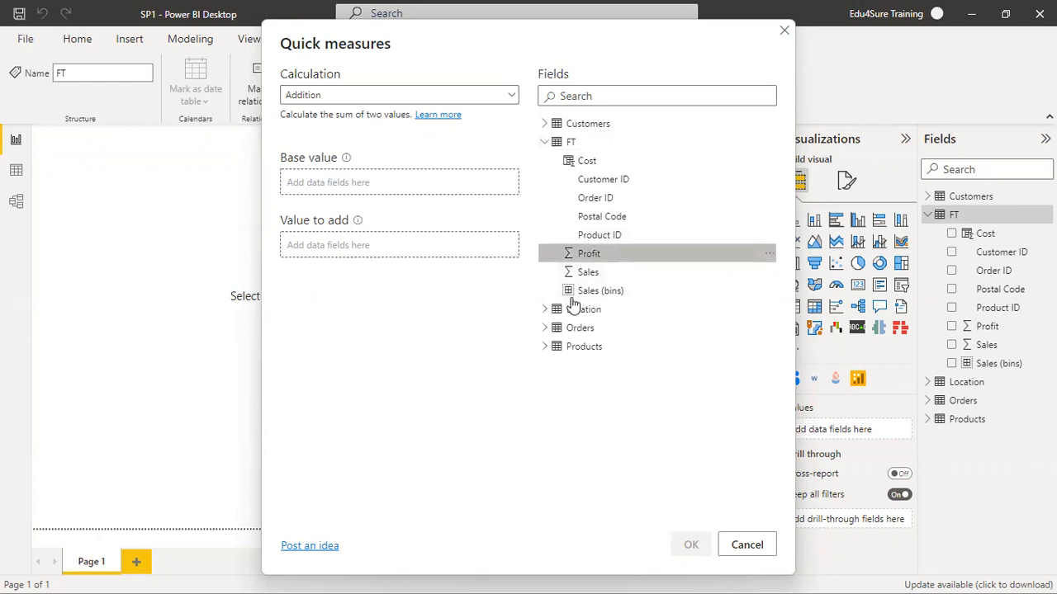
pyautogui.moveTo(608, 276); pyautogui.dragTo(319, 246)
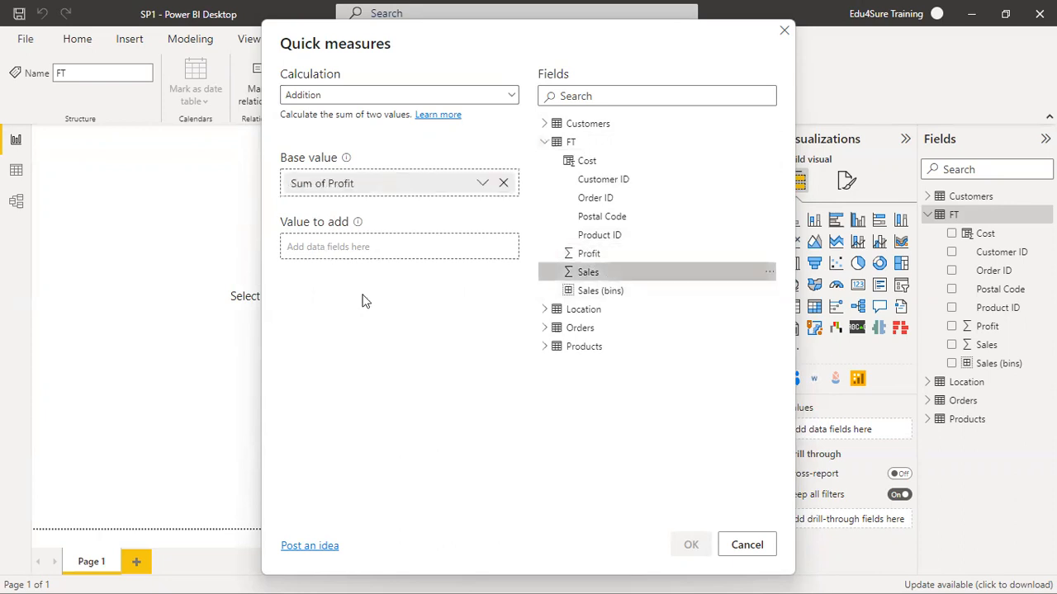
pyautogui.click(691, 545)
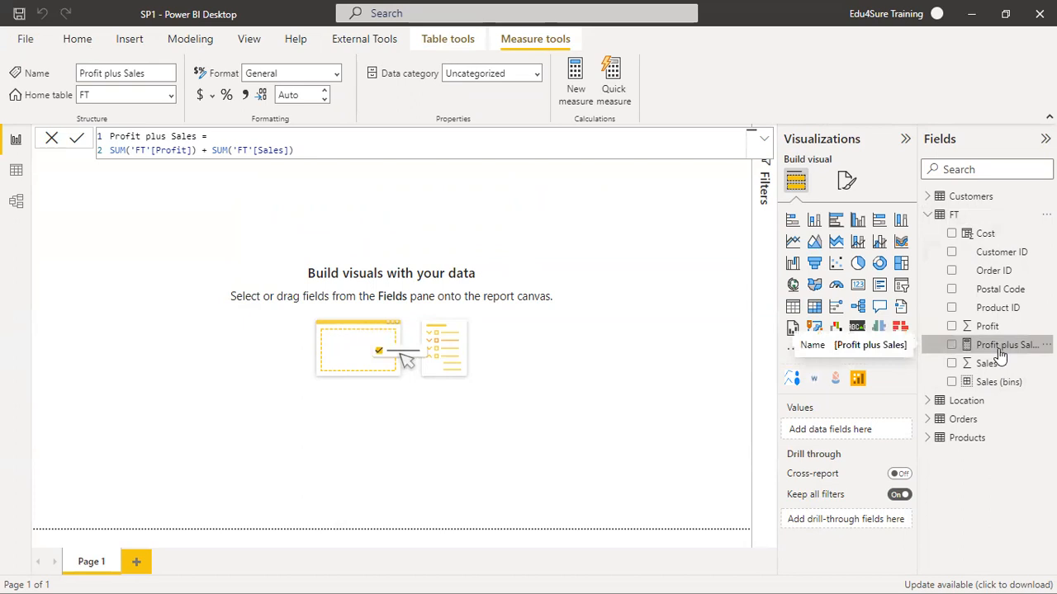
# Check FT in the data view, then build a narrow, tall matrix on the report page showing Profit plus Sales by Customer ID
pyautogui.click(16, 170)
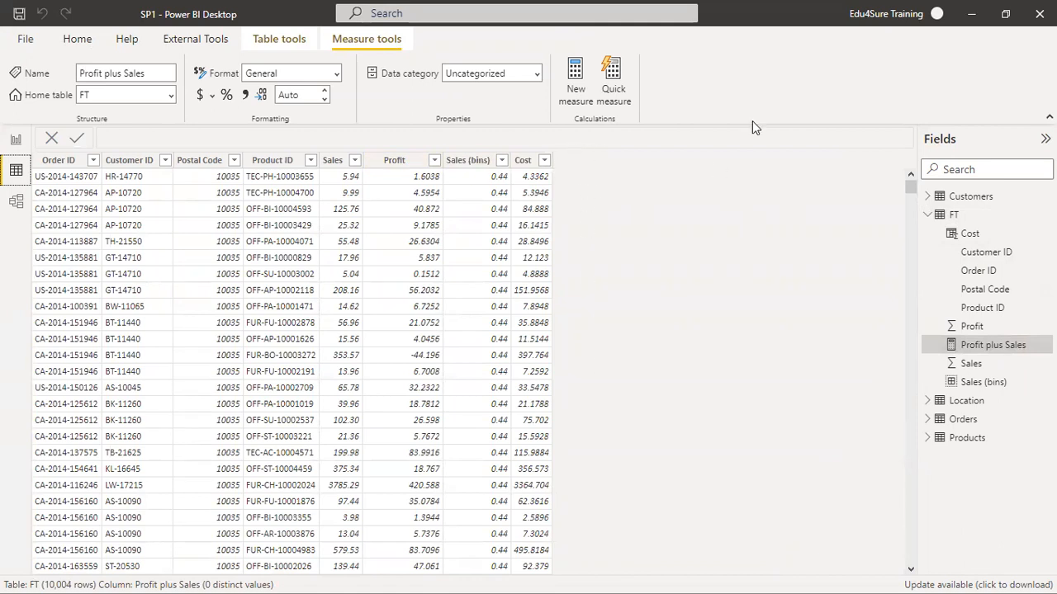
pyautogui.click(16, 139)
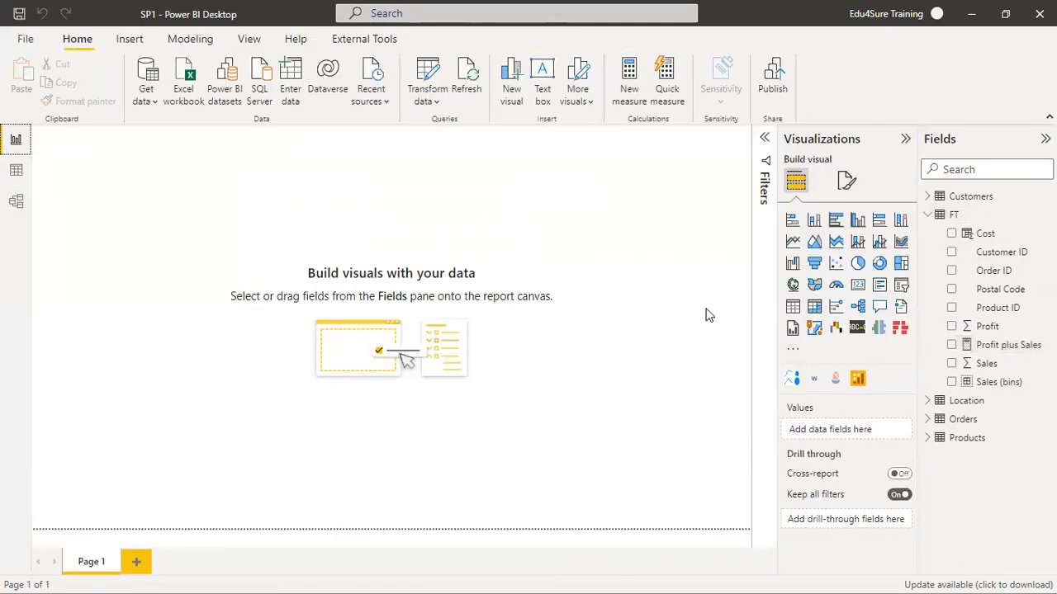
pyautogui.click(814, 306)
pyautogui.moveTo(163, 250); pyautogui.dragTo(329, 429)
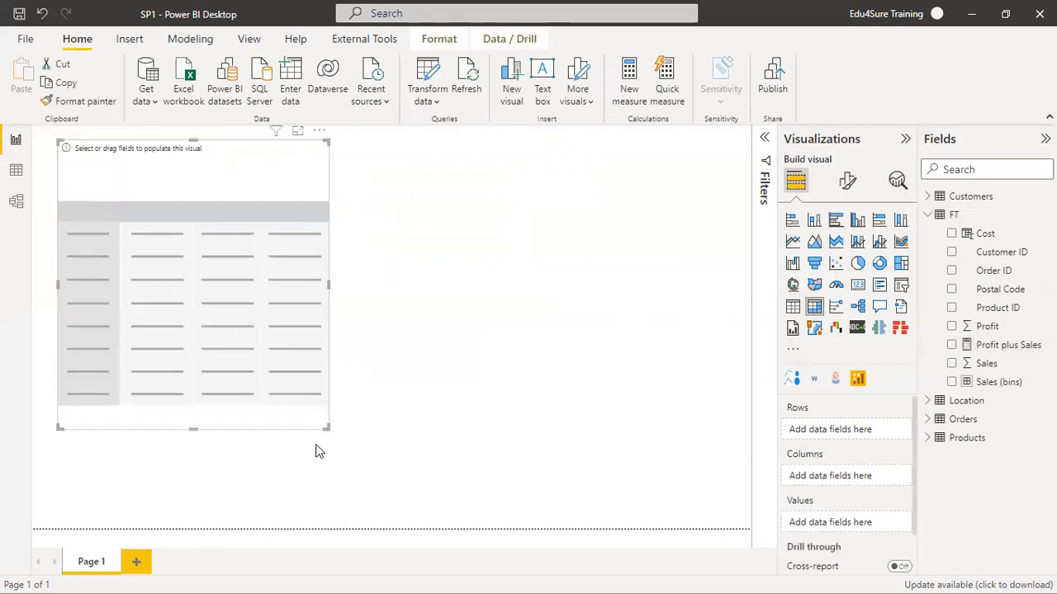
pyautogui.click(950, 251)
pyautogui.click(951, 345)
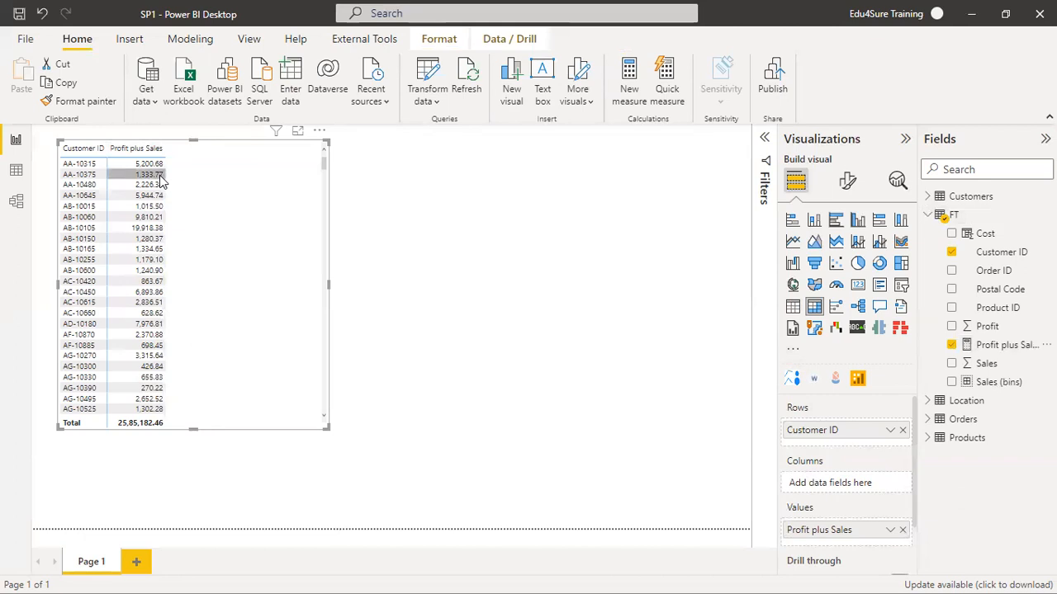
pyautogui.moveTo(327, 429); pyautogui.dragTo(234, 430)
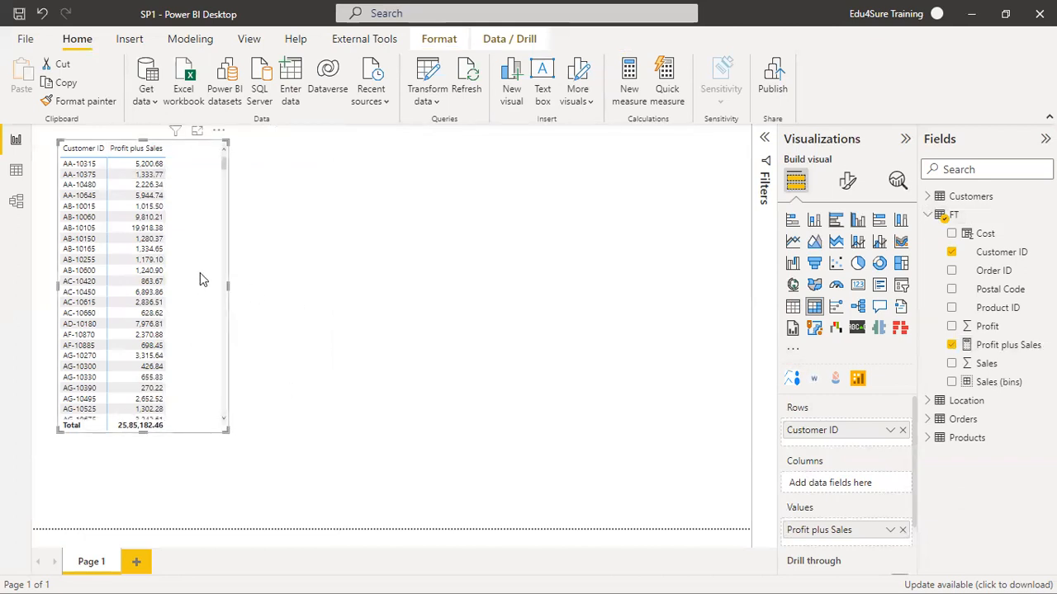
# Replace Customer ID with Order ID in the matrix rows and shorten the matrix from its upper edge
pyautogui.click(902, 430)
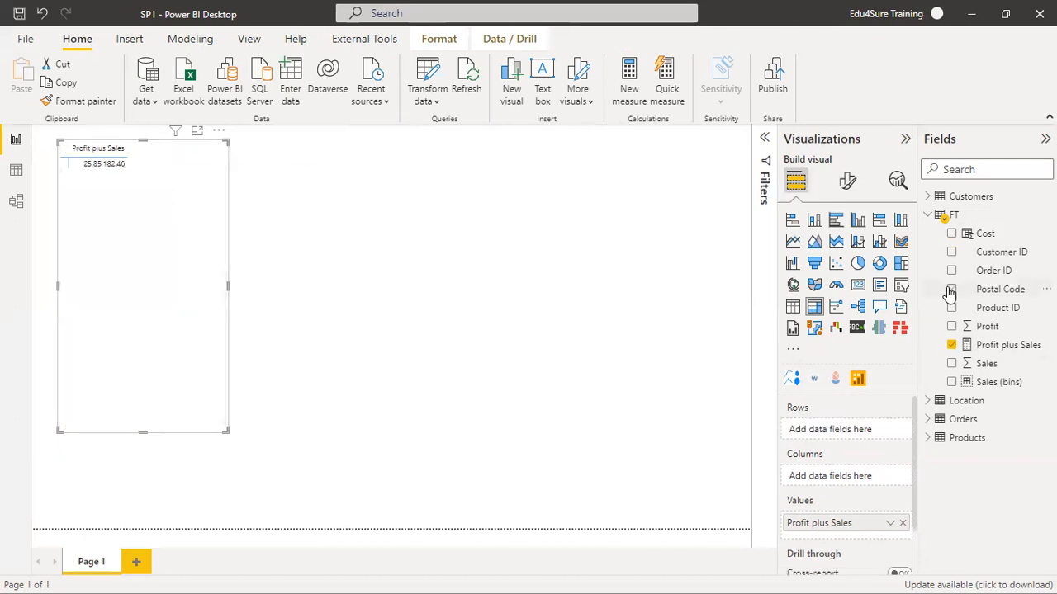
pyautogui.click(951, 270)
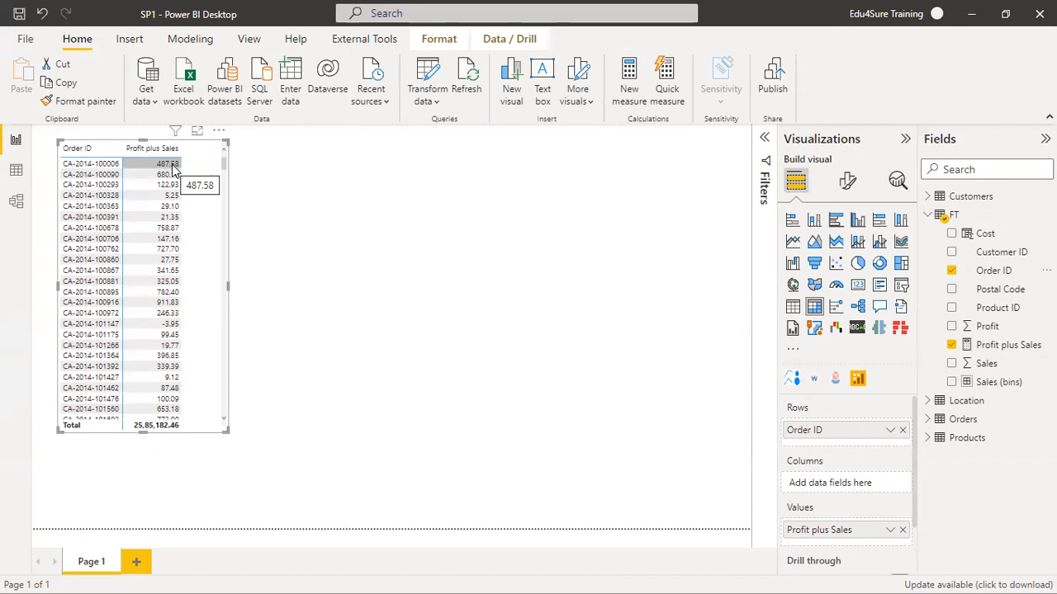
pyautogui.moveTo(229, 142); pyautogui.dragTo(245, 281)
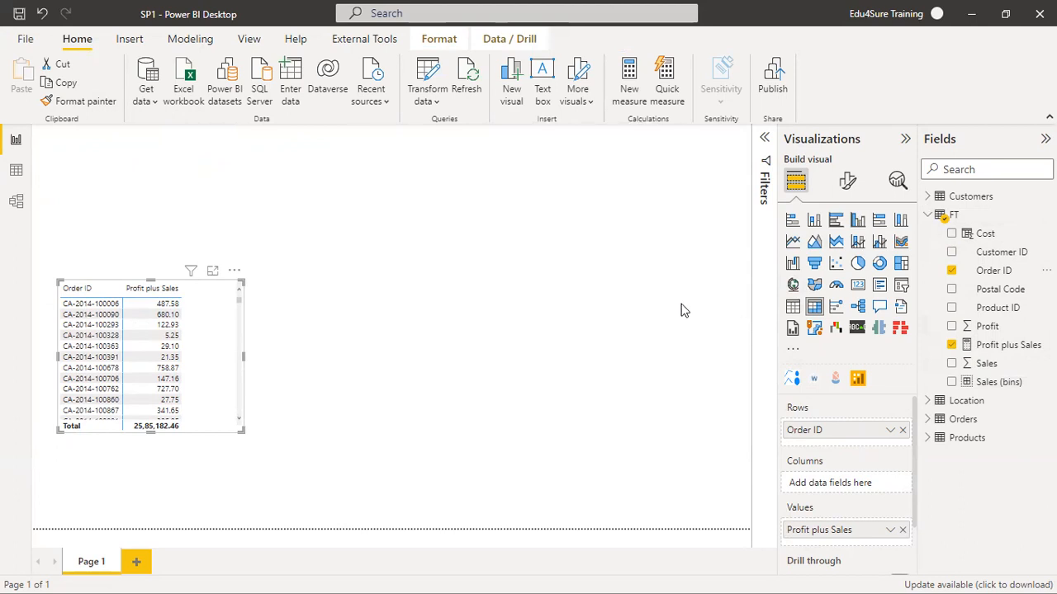
# Create a new measure in the FT table with the formula TS = sum(FT[Sales])
pyautogui.click(974, 216)
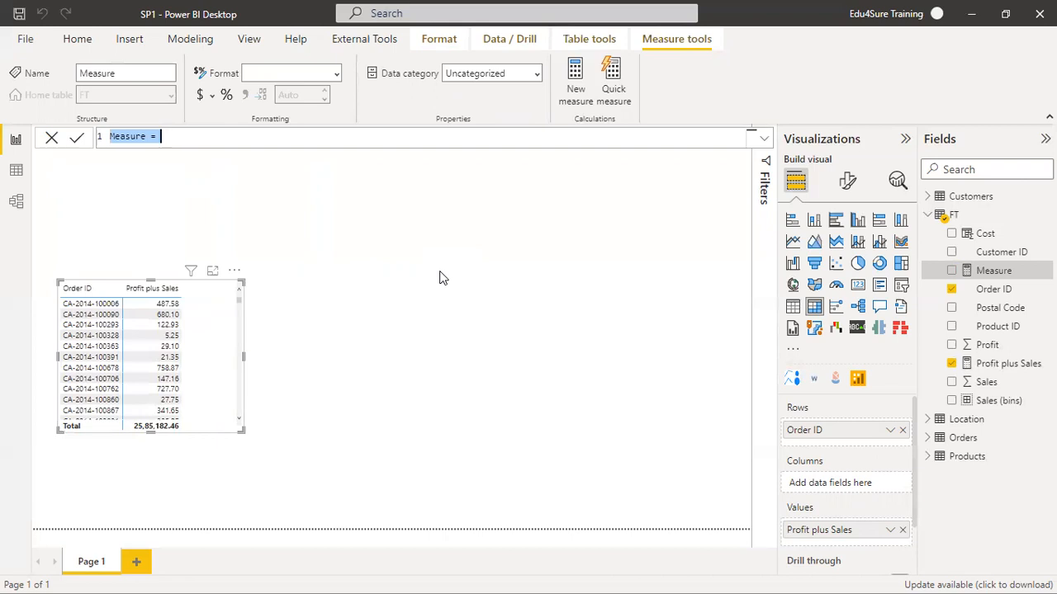
pyautogui.write('TS ')
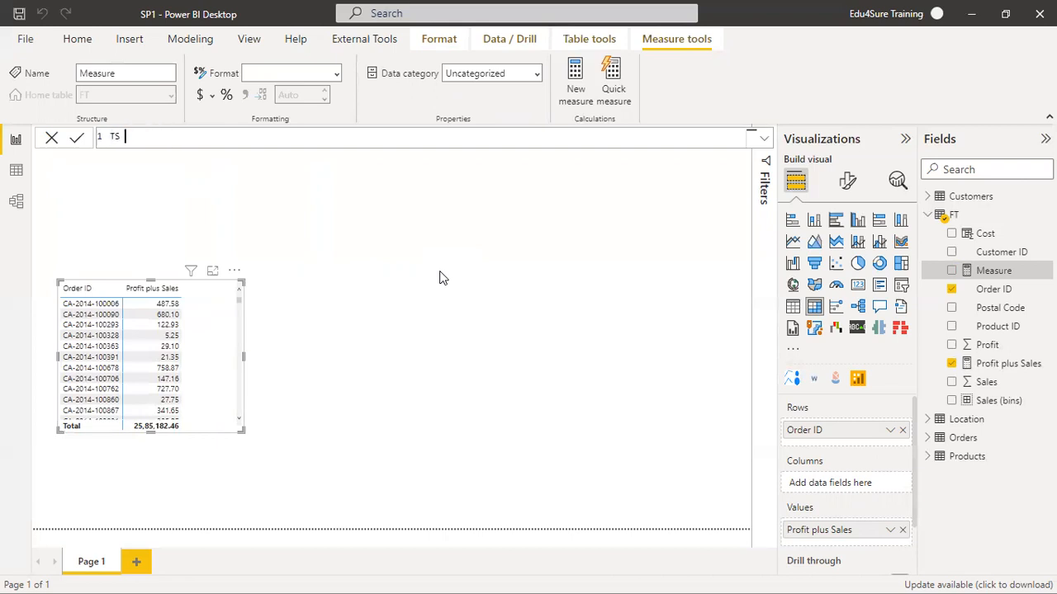
pyautogui.write('= sum(')
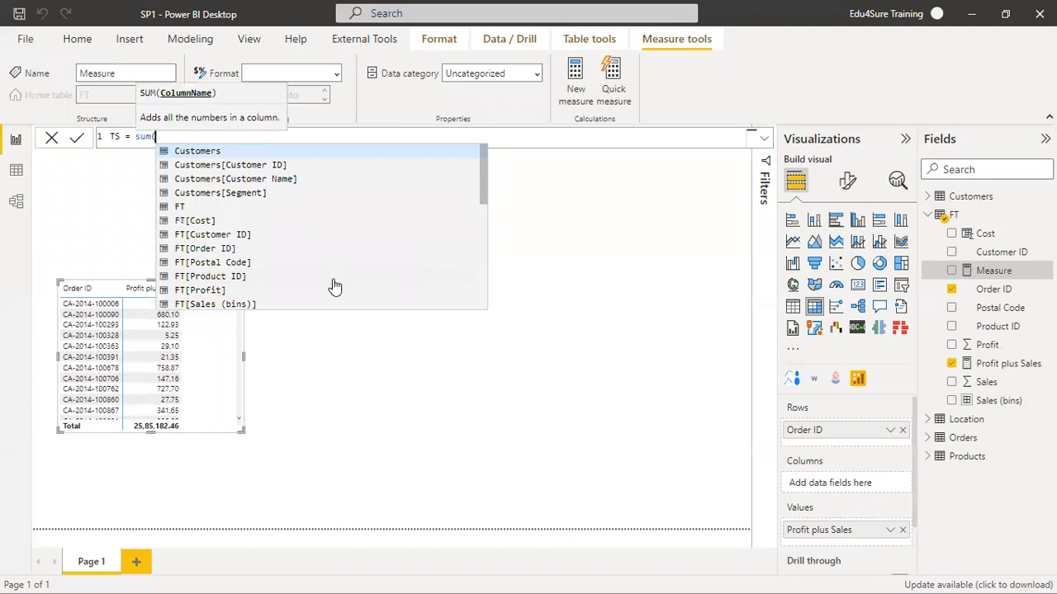
pyautogui.scroll(-2, 332, 286)
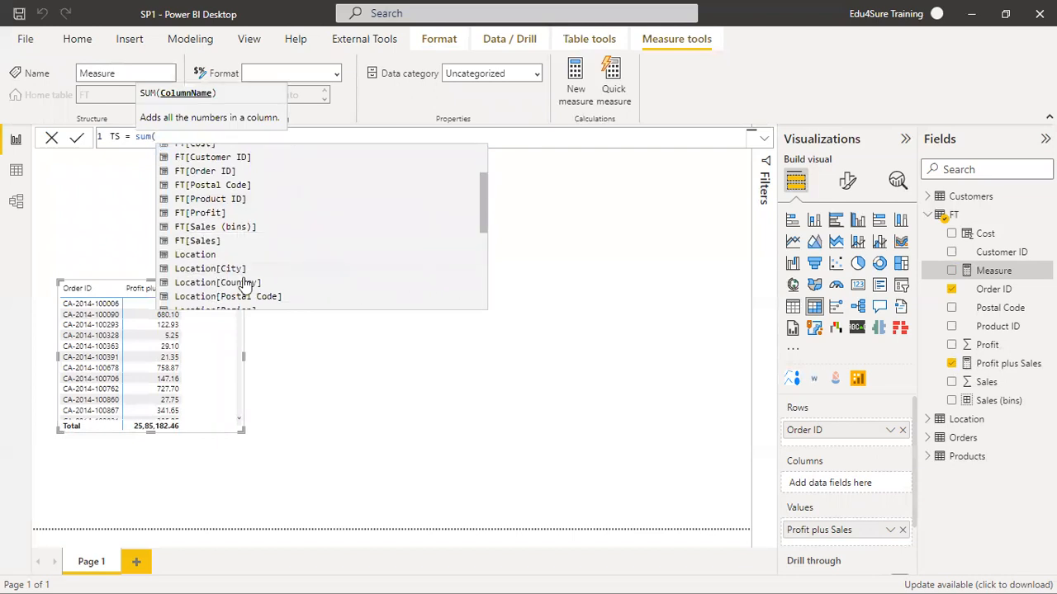
pyautogui.click(212, 237)
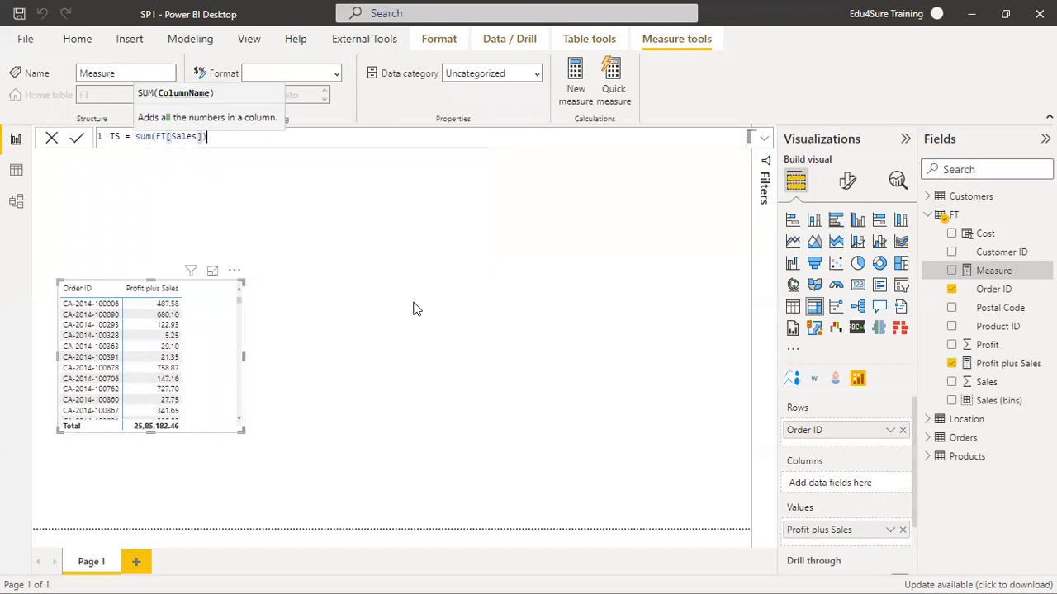
pyautogui.write(')')
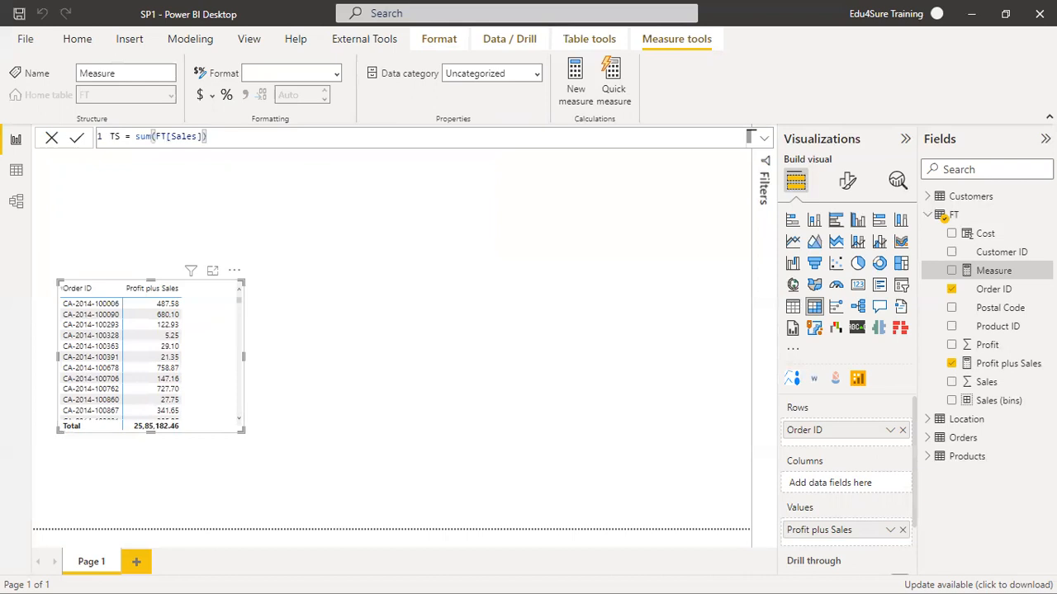
pyautogui.press('Return')
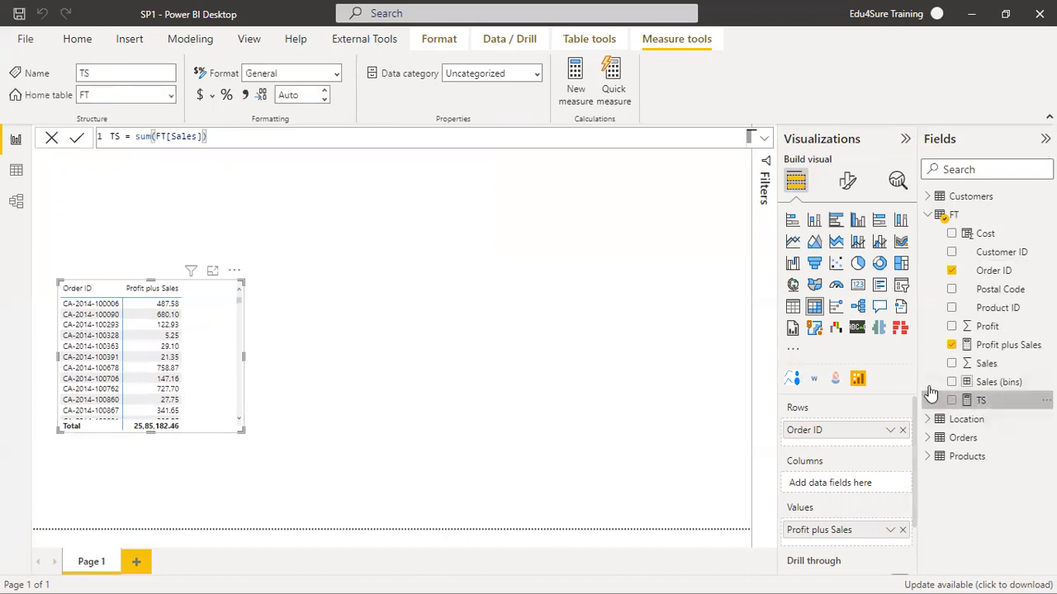
# Add a second matrix showing TS by Customer ID, make it taller and narrower, and place it beside the first matrix
pyautogui.click(750, 324)
pyautogui.click(815, 308)
pyautogui.moveTo(255, 259); pyautogui.dragTo(561, 335)
pyautogui.click(951, 252)
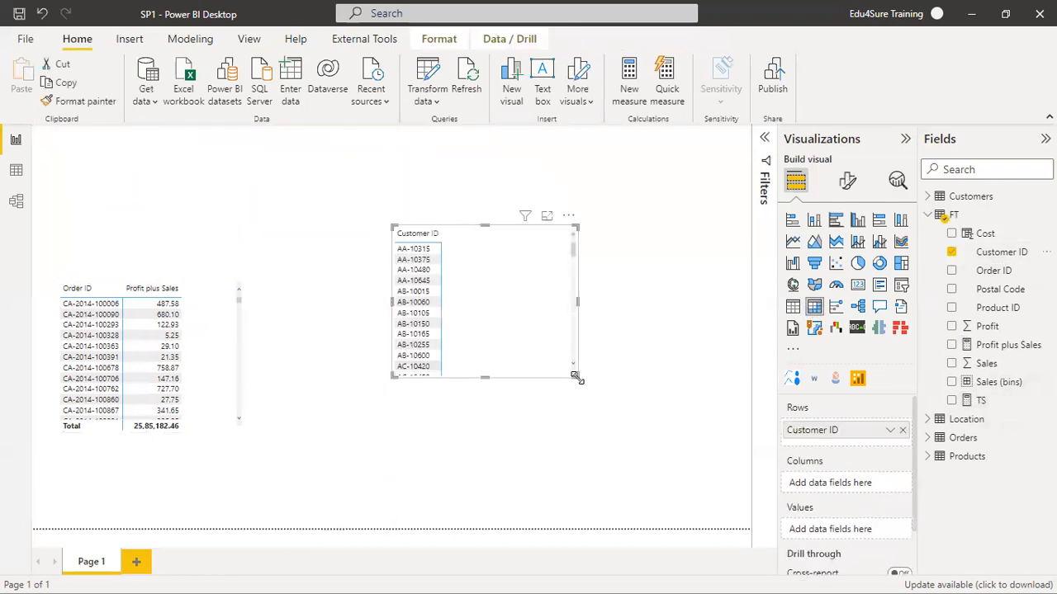
pyautogui.moveTo(575, 374); pyautogui.dragTo(719, 469)
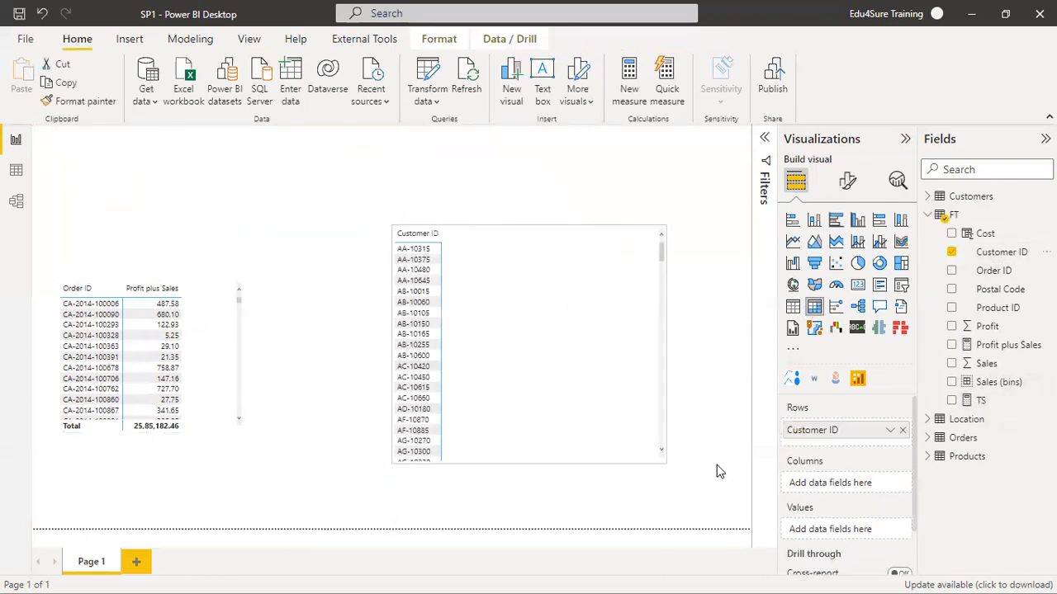
pyautogui.click(950, 400)
pyautogui.moveTo(660, 467); pyautogui.dragTo(545, 477)
pyautogui.moveTo(523, 386); pyautogui.dragTo(416, 356)
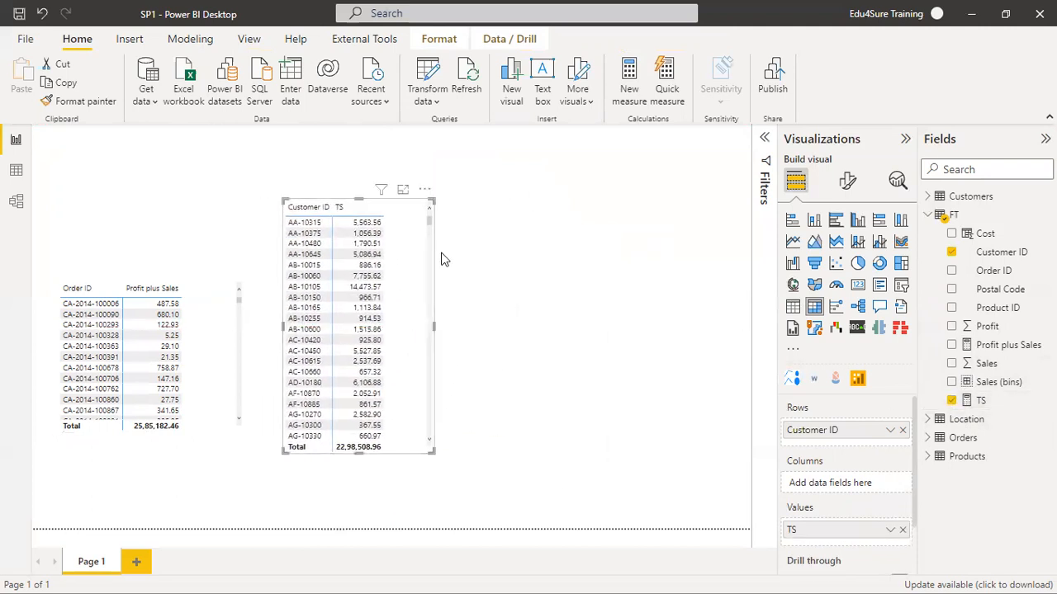
# Add a third, taller matrix beside the TS matrix, showing the Sales column by Customer ID
pyautogui.click(587, 283)
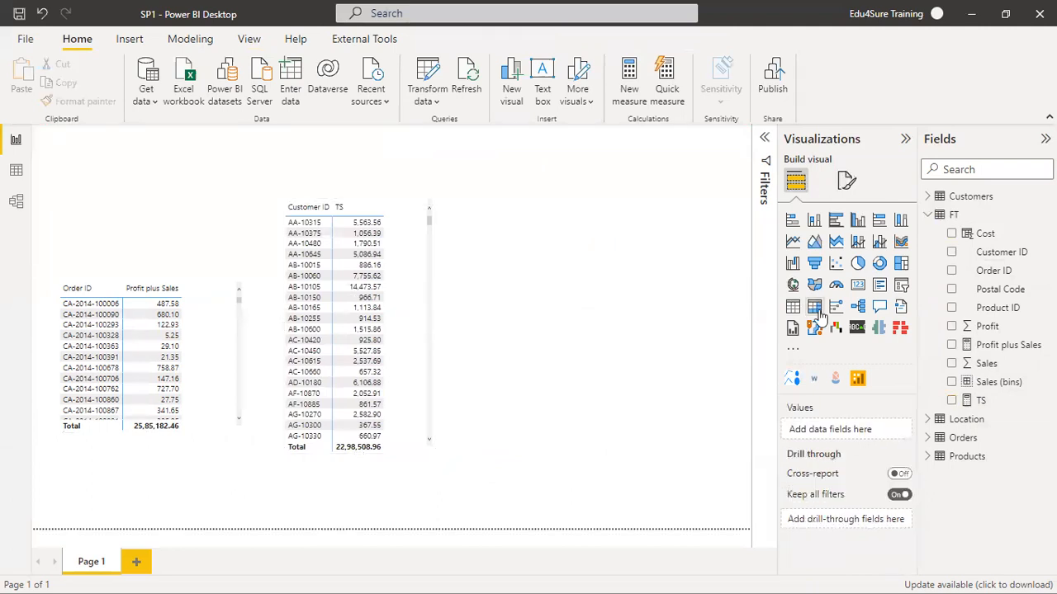
pyautogui.click(814, 306)
pyautogui.moveTo(186, 191); pyautogui.dragTo(615, 217)
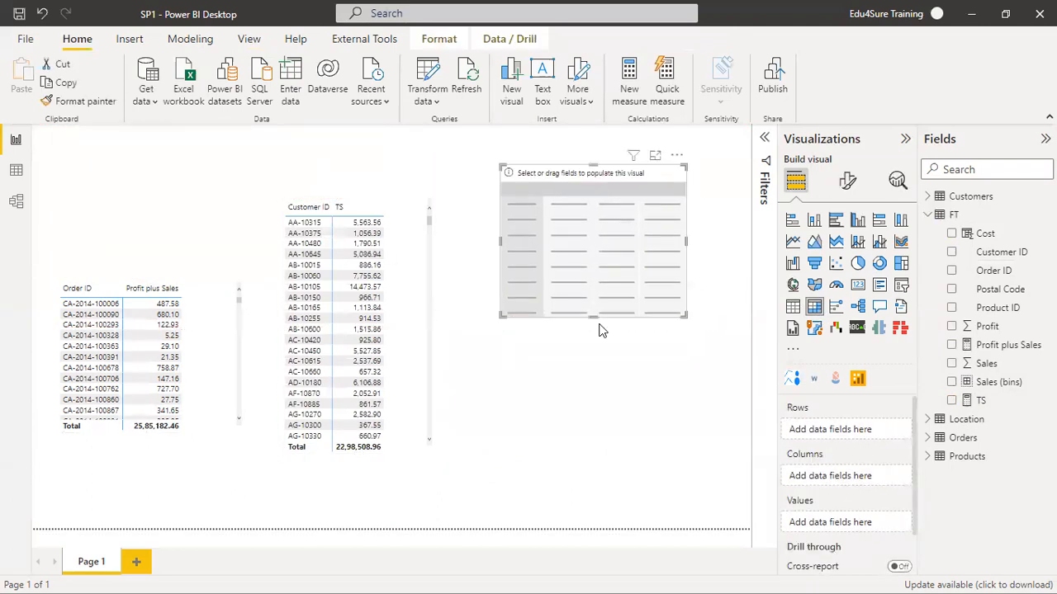
pyautogui.moveTo(593, 322); pyautogui.dragTo(607, 475)
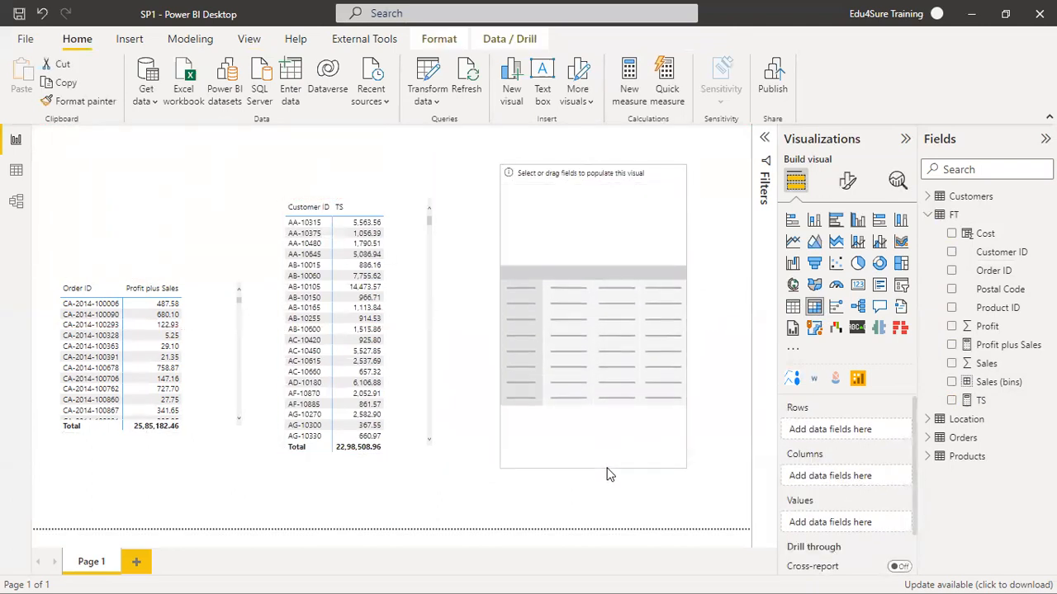
pyautogui.click(951, 252)
pyautogui.click(955, 366)
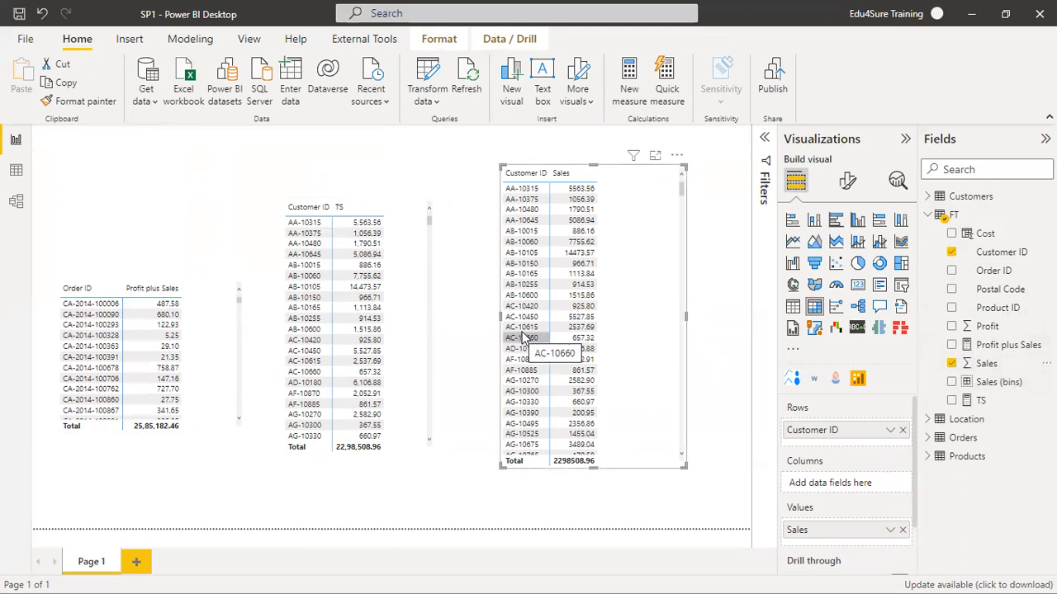
# Compare the fields and values of the TS measure matrix with those of the Sales column matrix
pyautogui.click(388, 281)
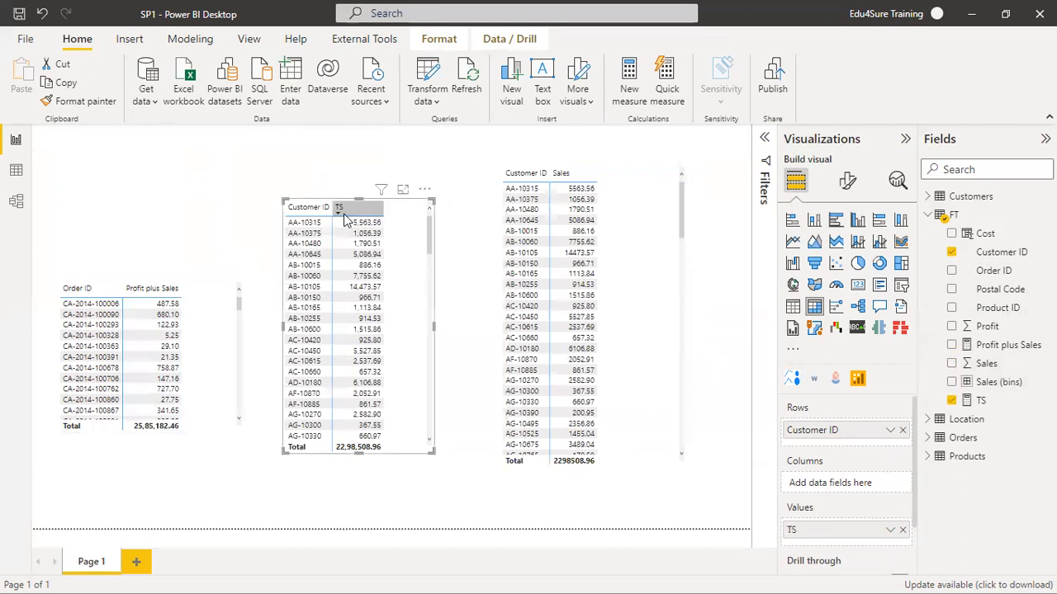
pyautogui.click(635, 281)
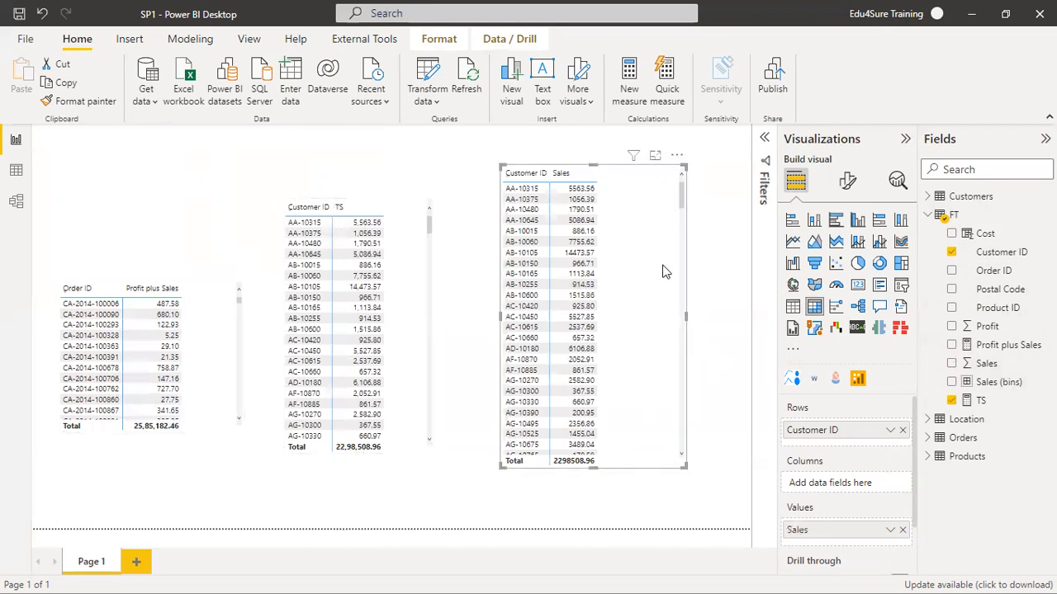
pyautogui.click(413, 340)
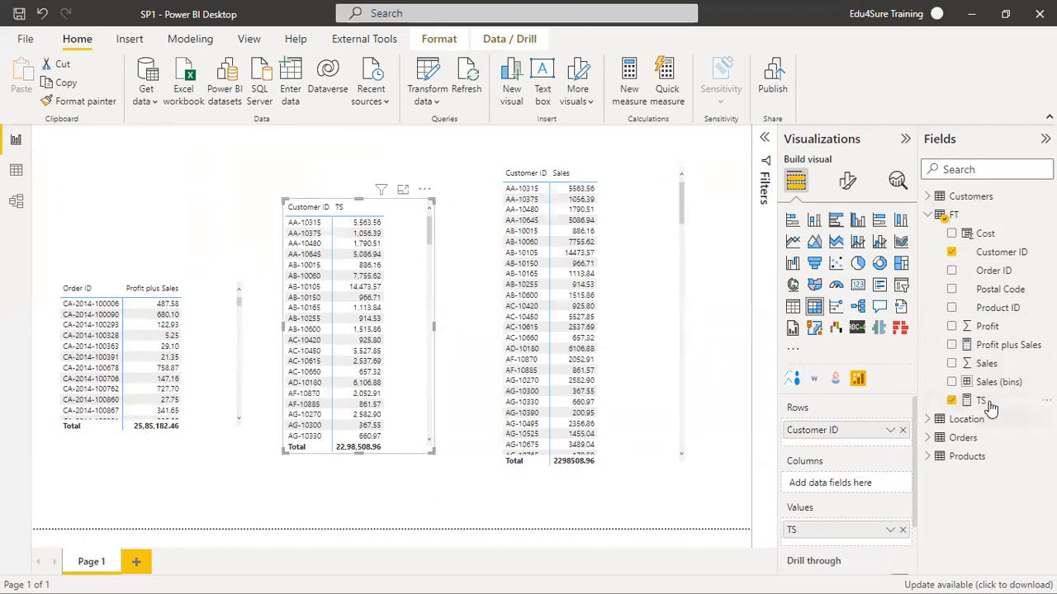
pyautogui.click(646, 308)
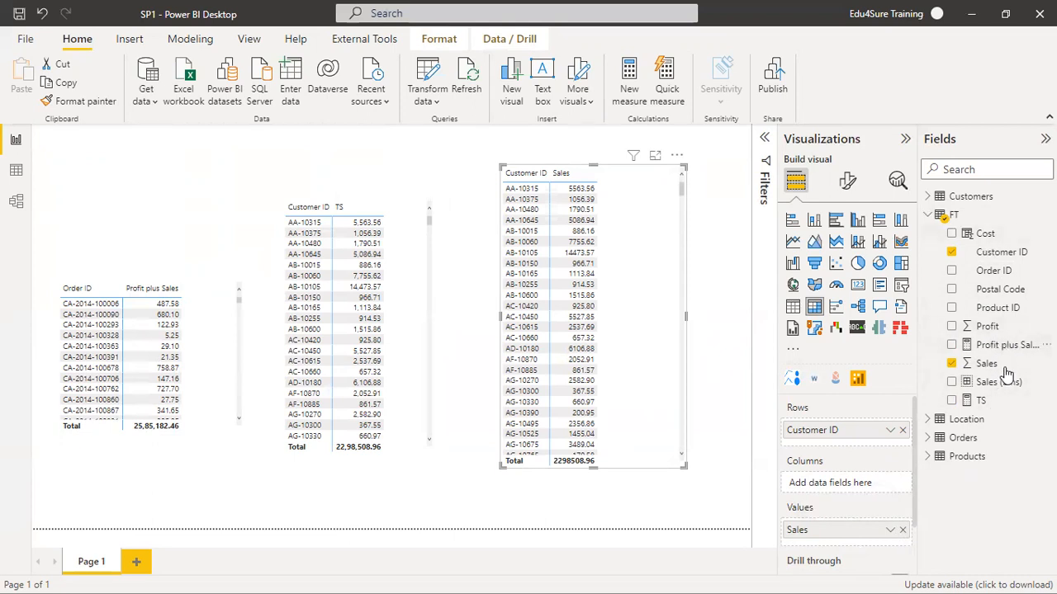
# Change the home table of the Profit plus Sales measure to Customers, and return it to FT
pyautogui.click(1008, 345)
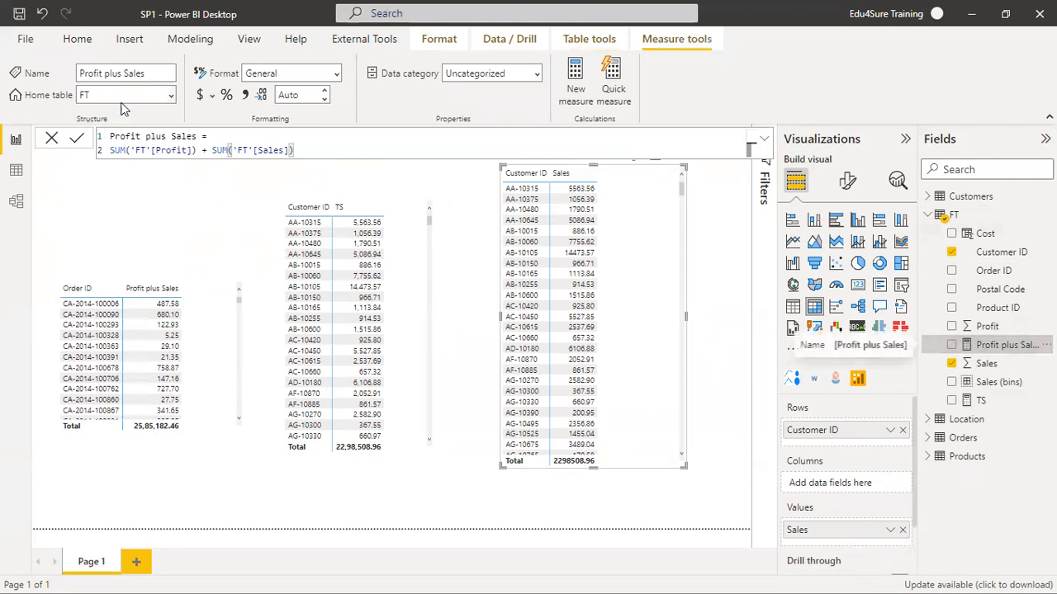
pyautogui.click(171, 95)
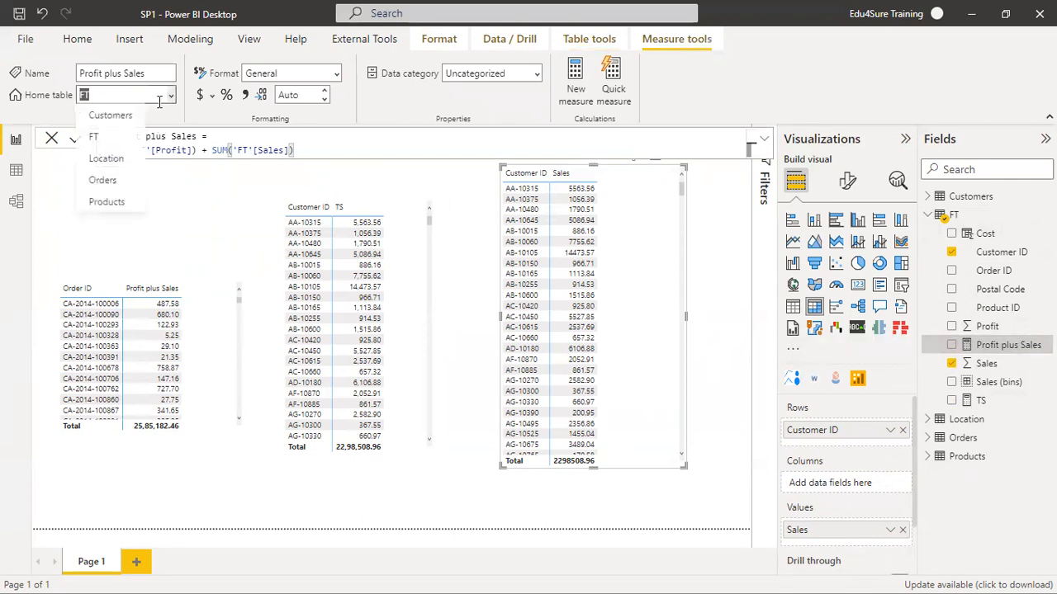
pyautogui.click(108, 135)
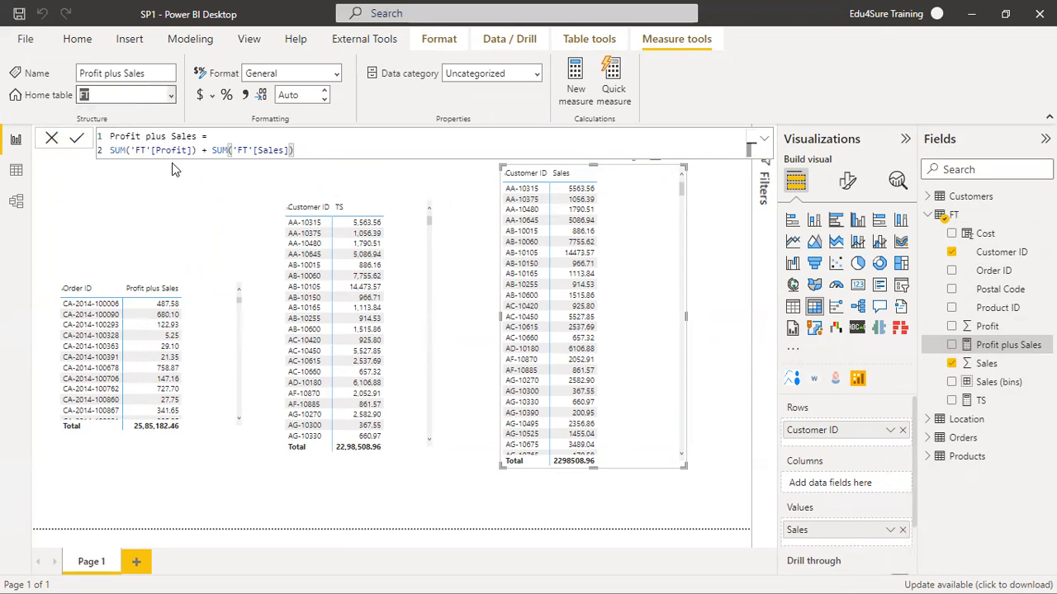
pyautogui.press('Up')
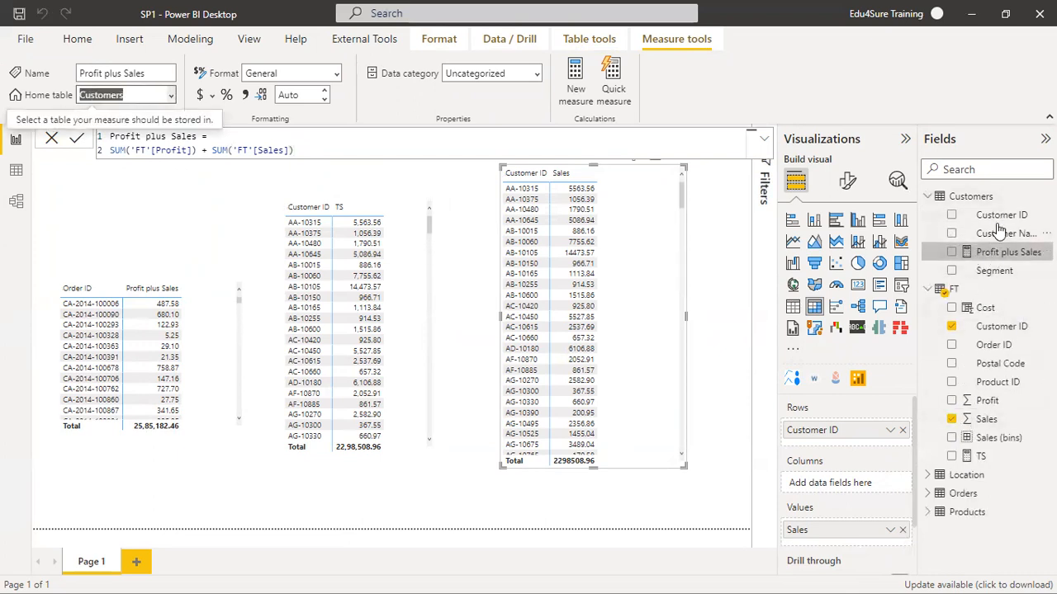
pyautogui.click(172, 98)
pyautogui.click(95, 136)
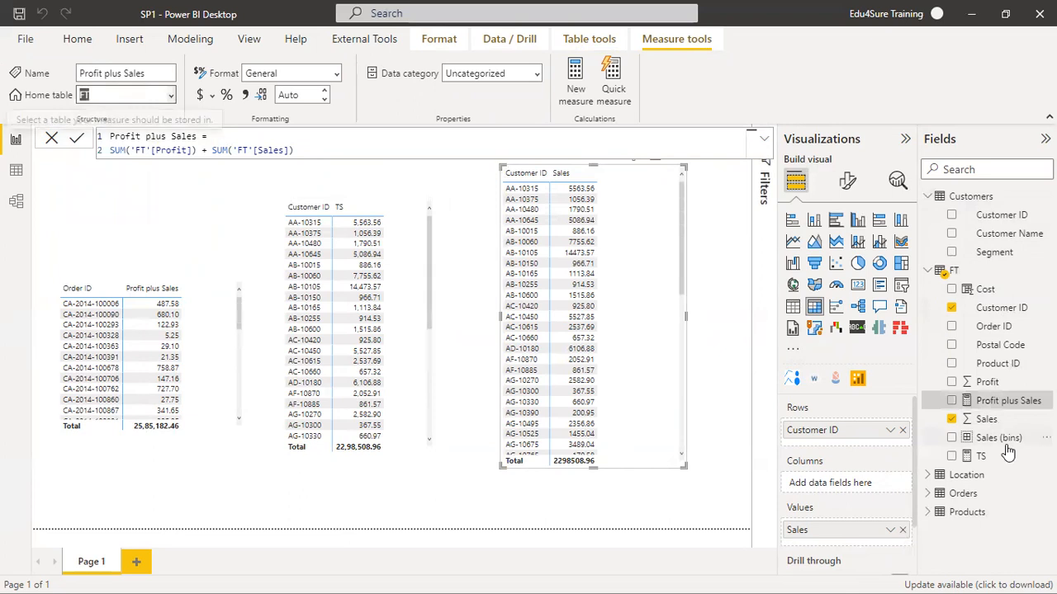
# Review the formula of the Cost column in FT, and try a new column Cost 1 = sales in the Customers table
pyautogui.click(1004, 292)
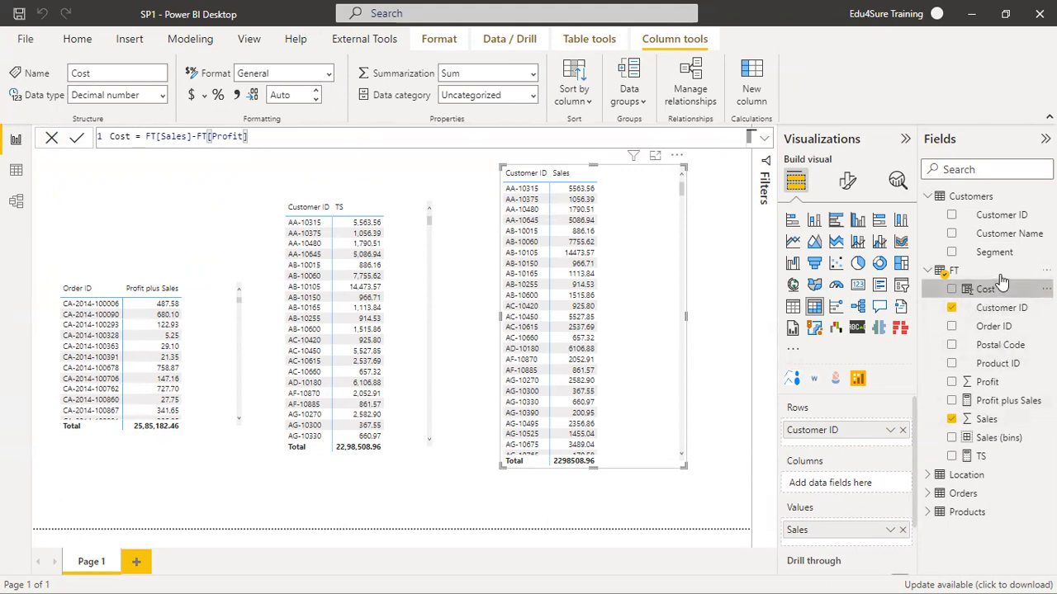
pyautogui.click(962, 198)
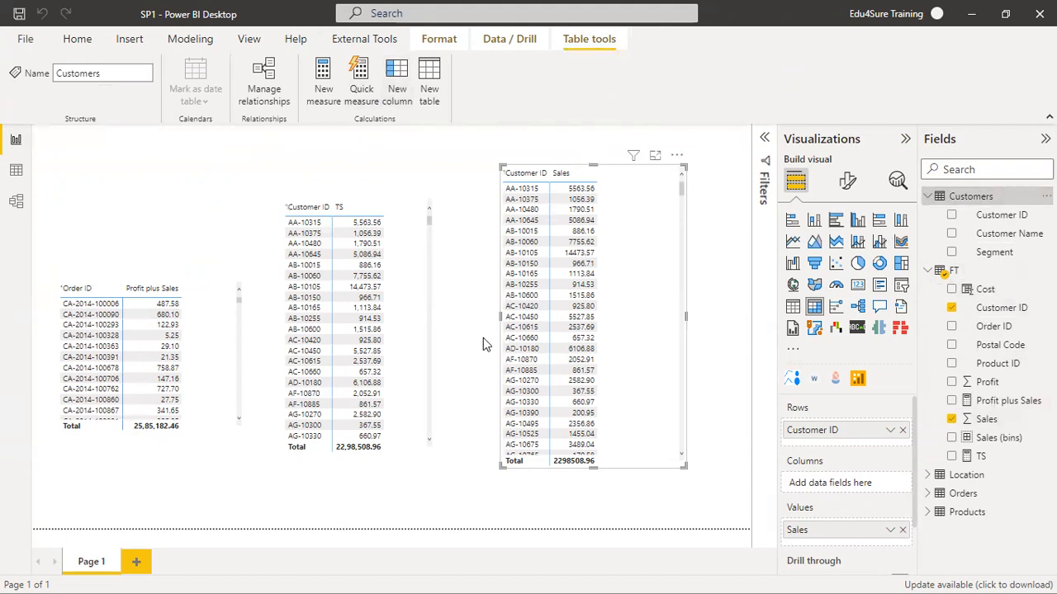
pyautogui.write('Cost 1 = sales')
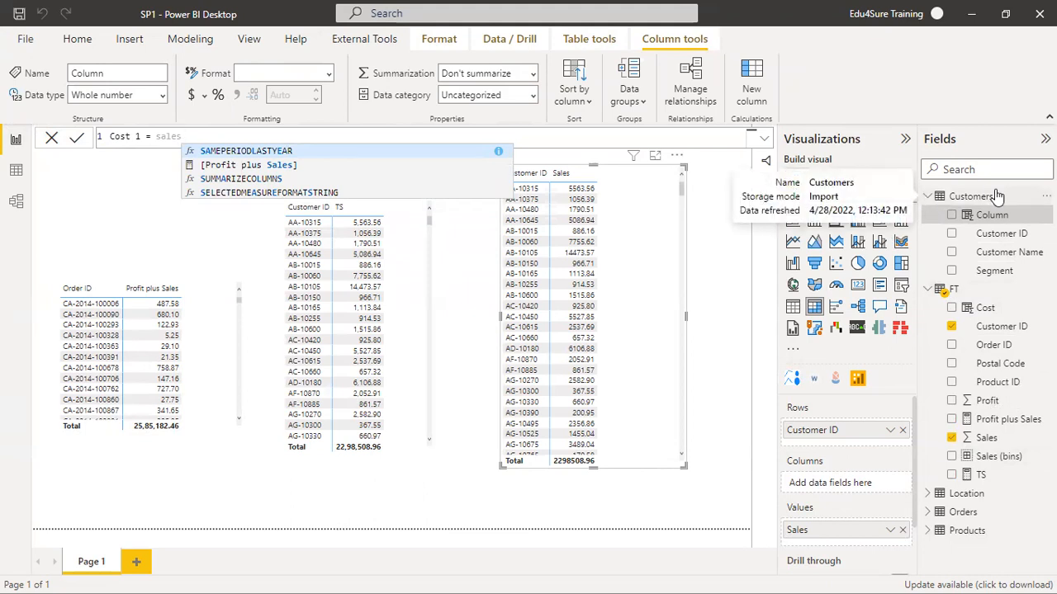
pyautogui.click(51, 138)
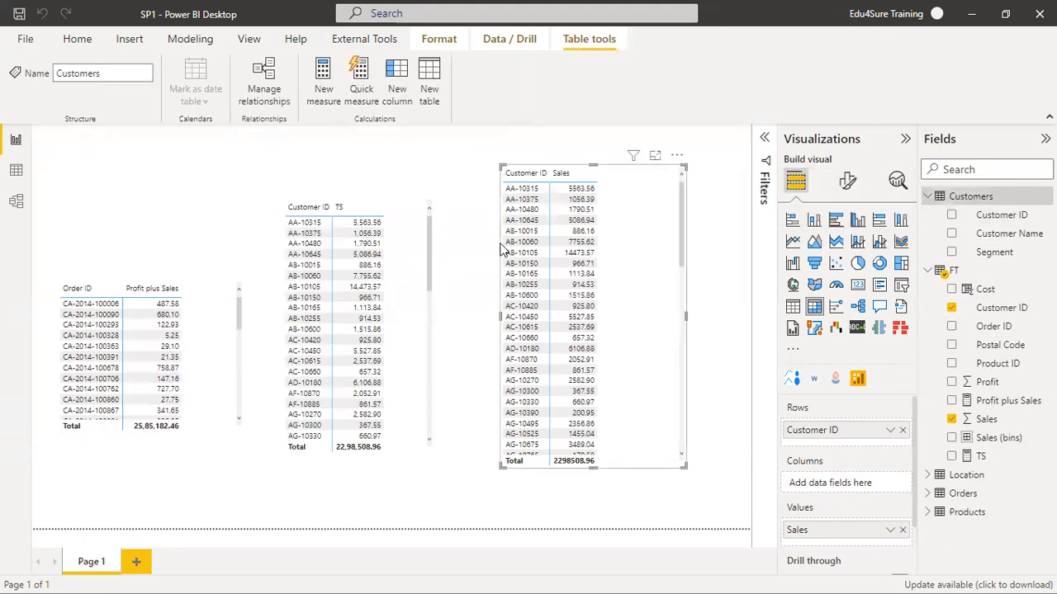
# Open the query of the Customers table for editing in Power Query Editor
pyautogui.click(970, 271)
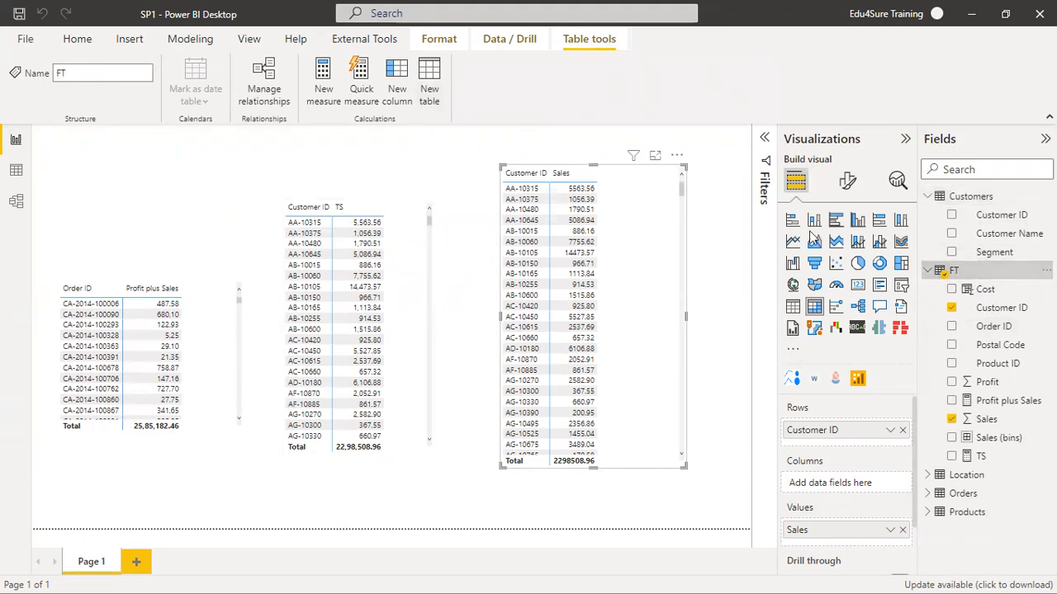
pyautogui.click(987, 201)
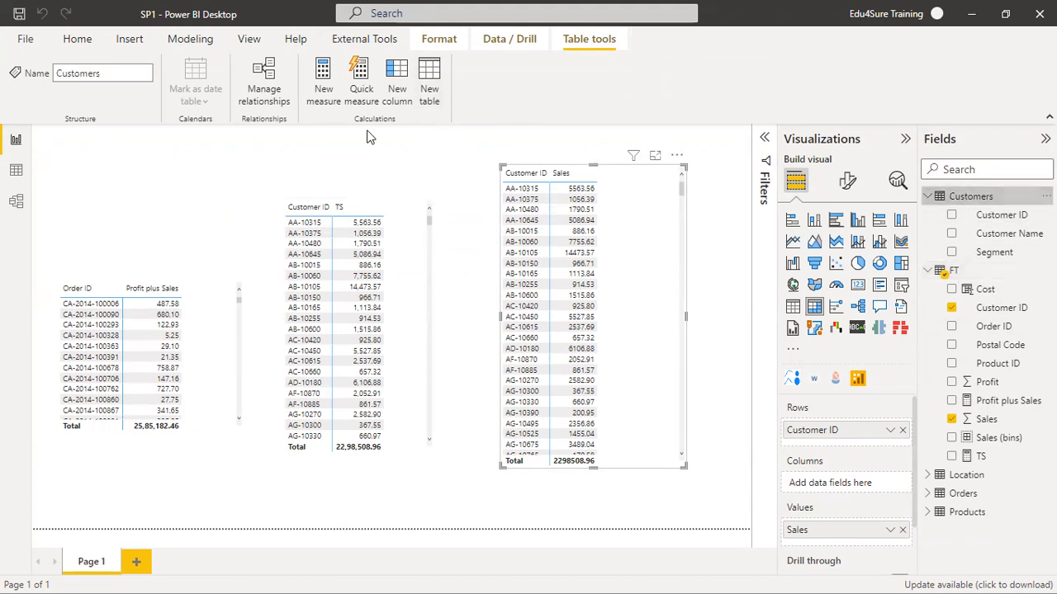
pyautogui.rightClick(982, 201)
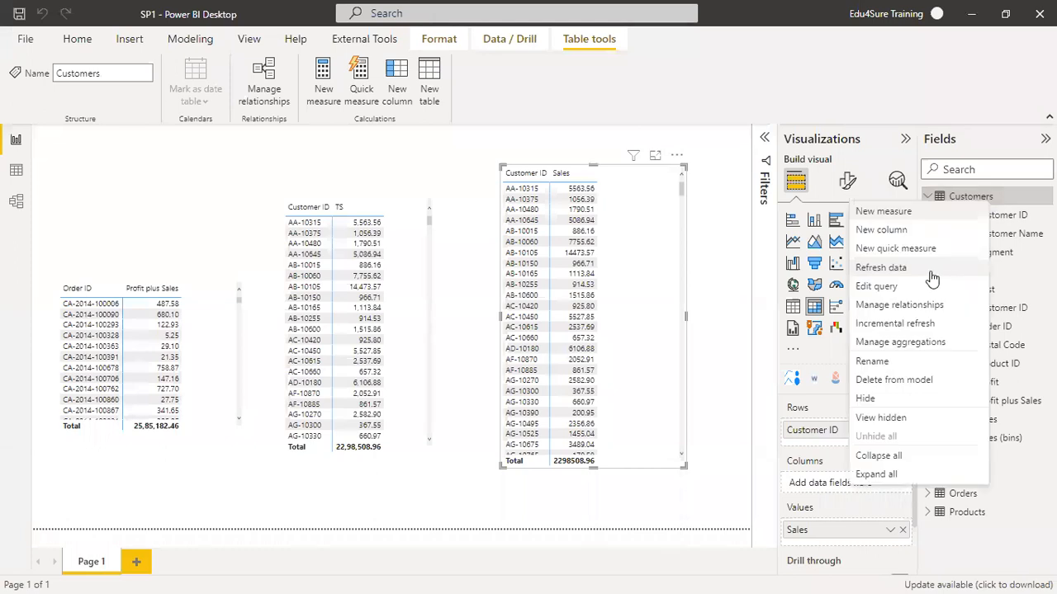
pyautogui.click(904, 284)
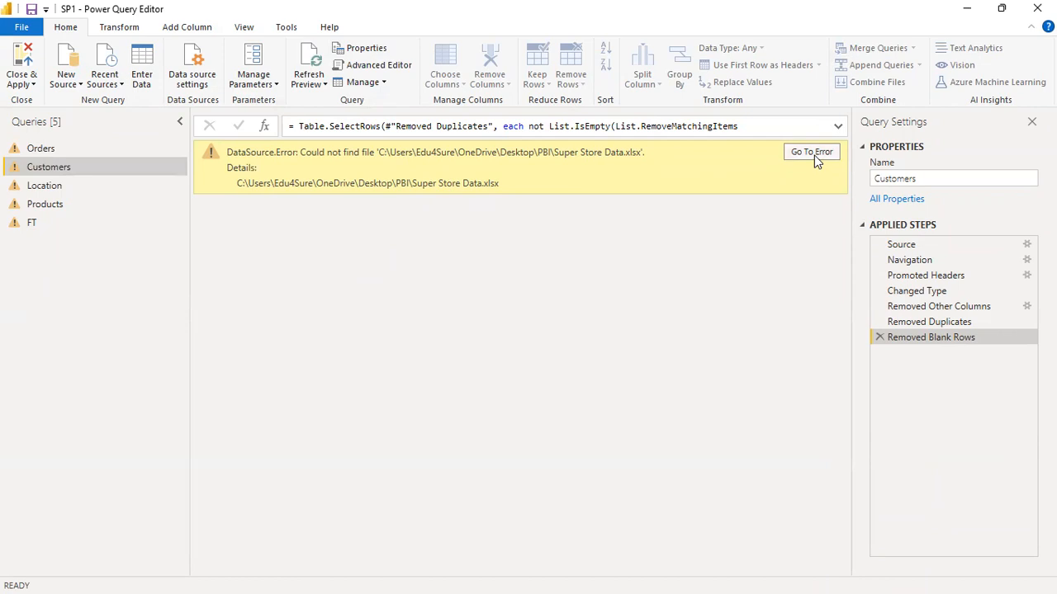
# Change the data source of the queries to Super Store Data.xlsx in the Desktop's PBI > Downloads folder, opened as an Excel workbook
pyautogui.click(193, 74)
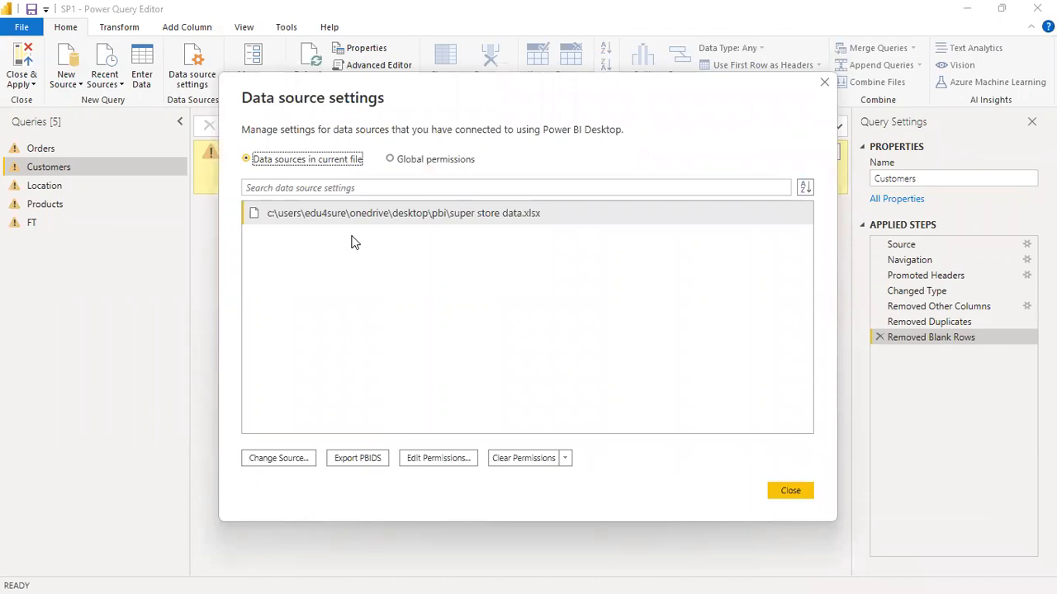
pyautogui.click(295, 459)
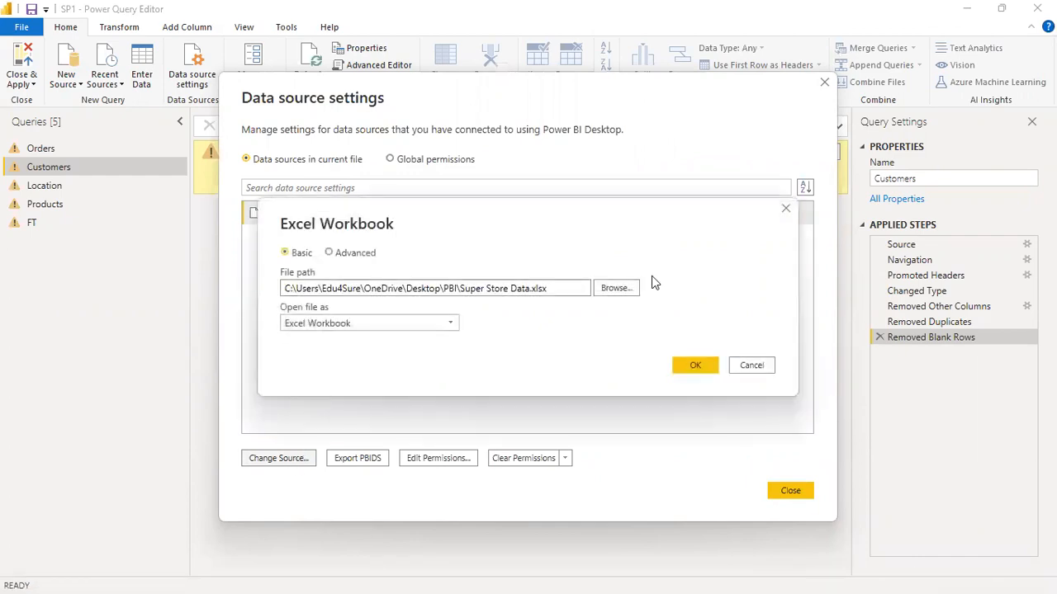
pyautogui.click(606, 289)
pyautogui.click(326, 357)
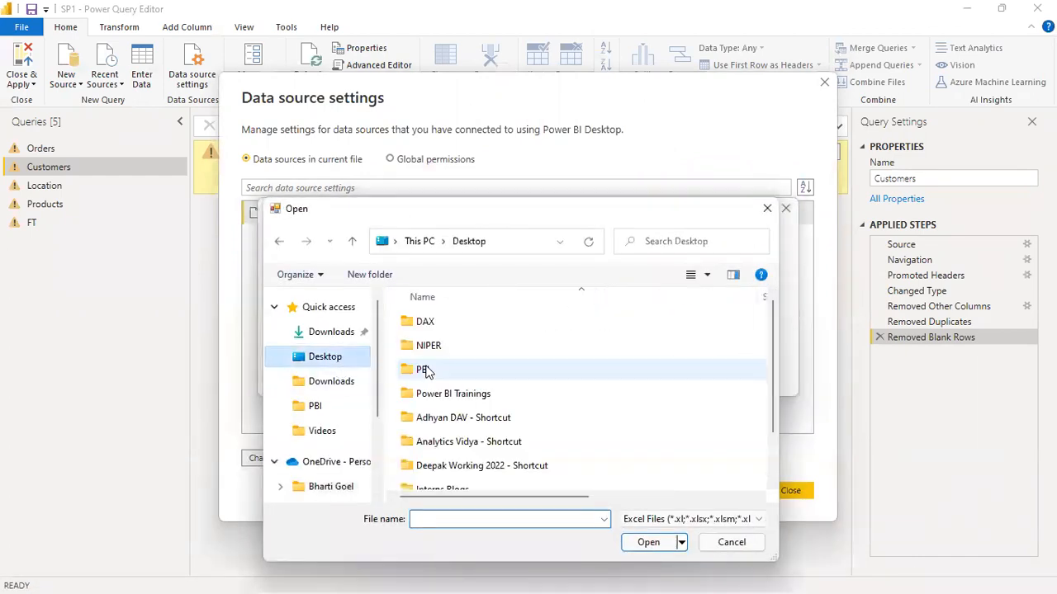
pyautogui.doubleClick(424, 371)
pyautogui.doubleClick(446, 324)
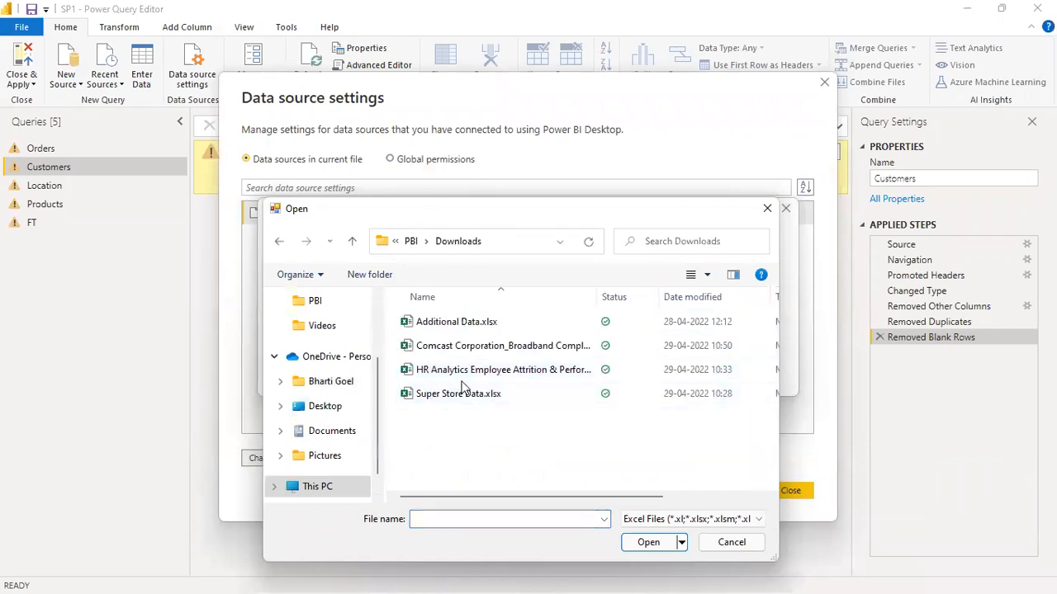
pyautogui.click(458, 393)
pyautogui.click(645, 542)
pyautogui.click(676, 364)
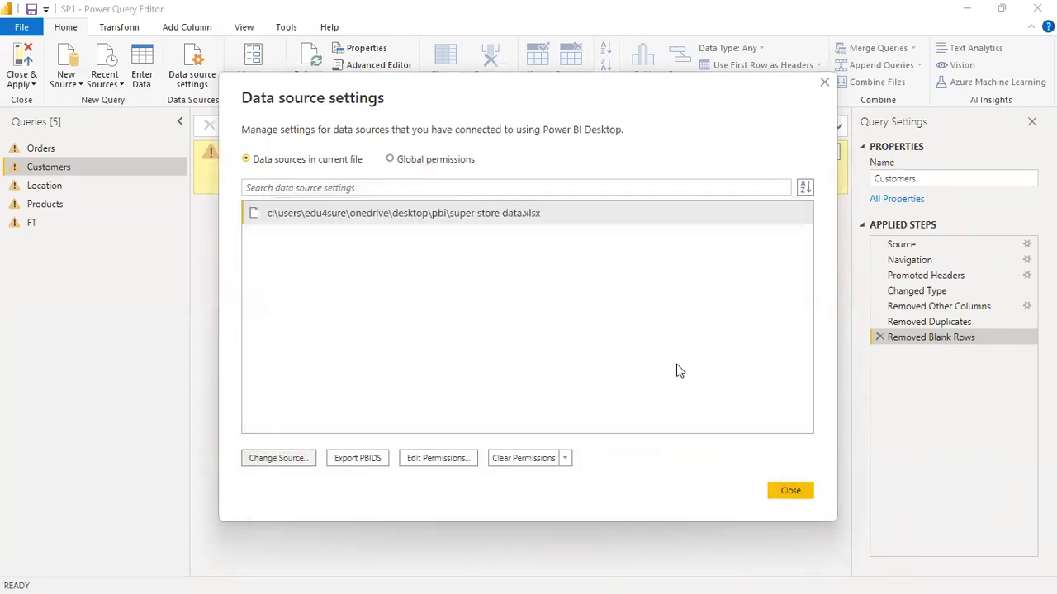
pyautogui.click(788, 491)
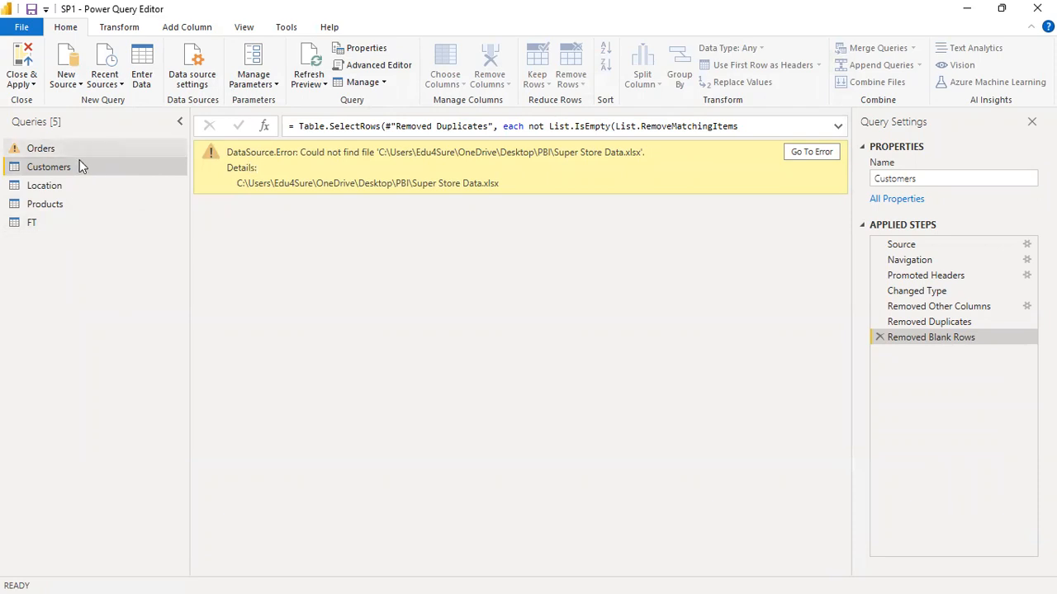
# Check the FT query's columns through to Profit, then apply the query changes and return to the report
pyautogui.click(73, 230)
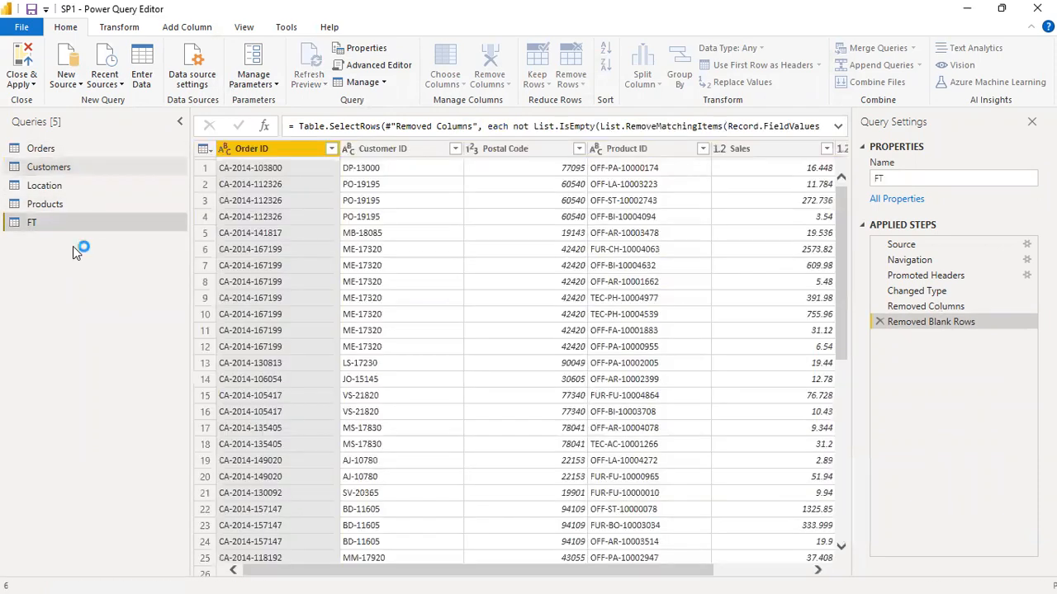
pyautogui.moveTo(562, 571); pyautogui.dragTo(664, 571)
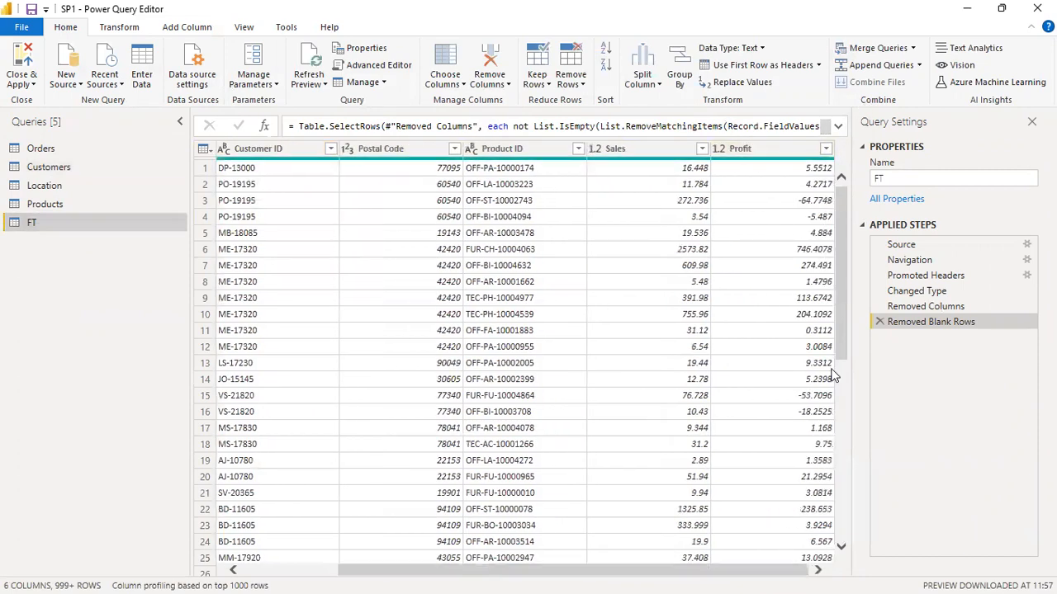
pyautogui.click(22, 84)
pyautogui.click(52, 101)
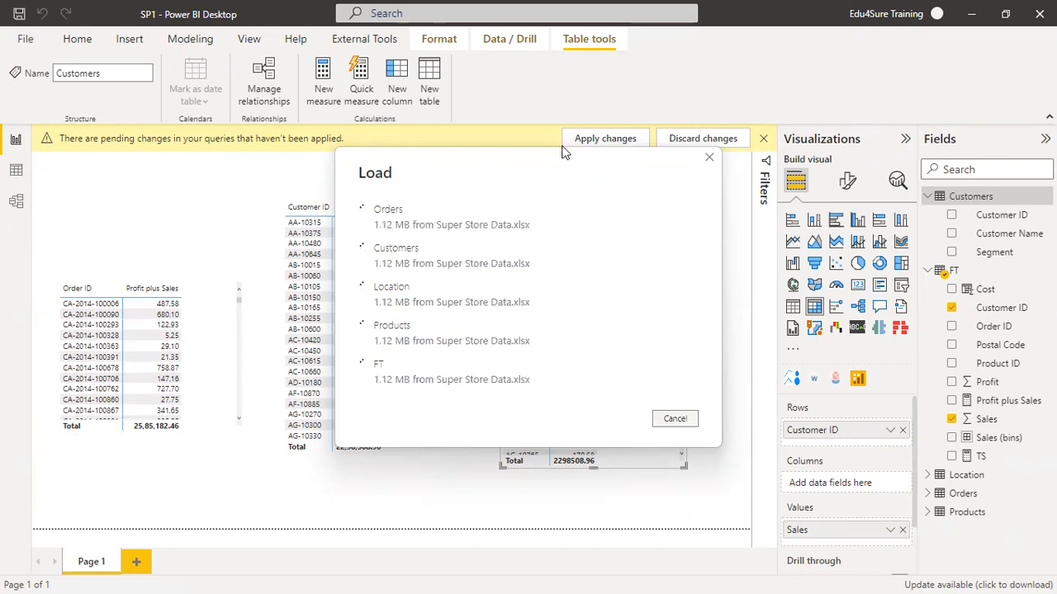
# Examine the rows and columns of the Customers and FT tables in Data view, and return to the report page
pyautogui.click(15, 171)
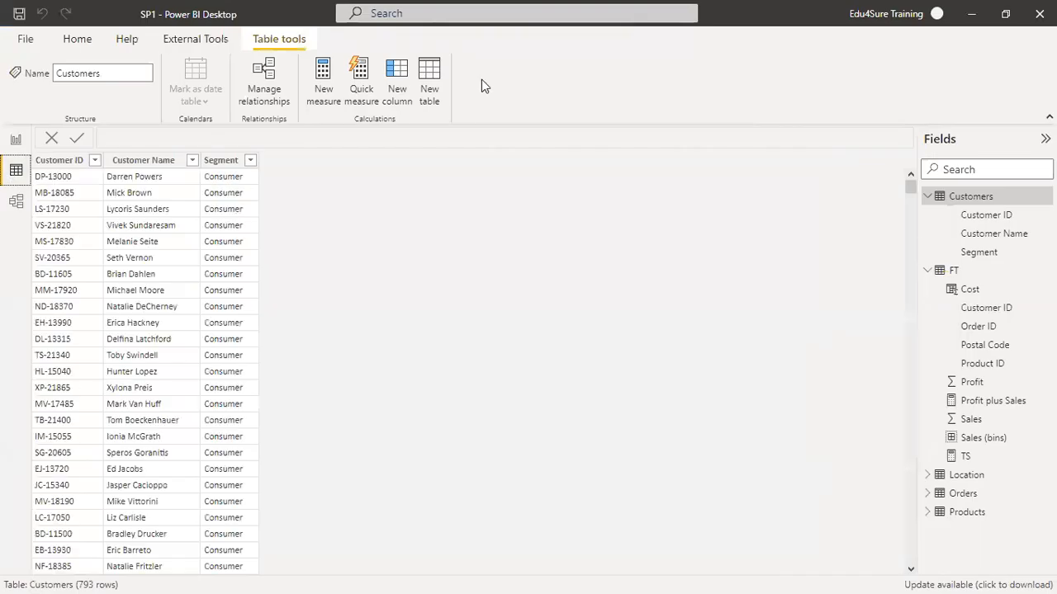
pyautogui.click(976, 276)
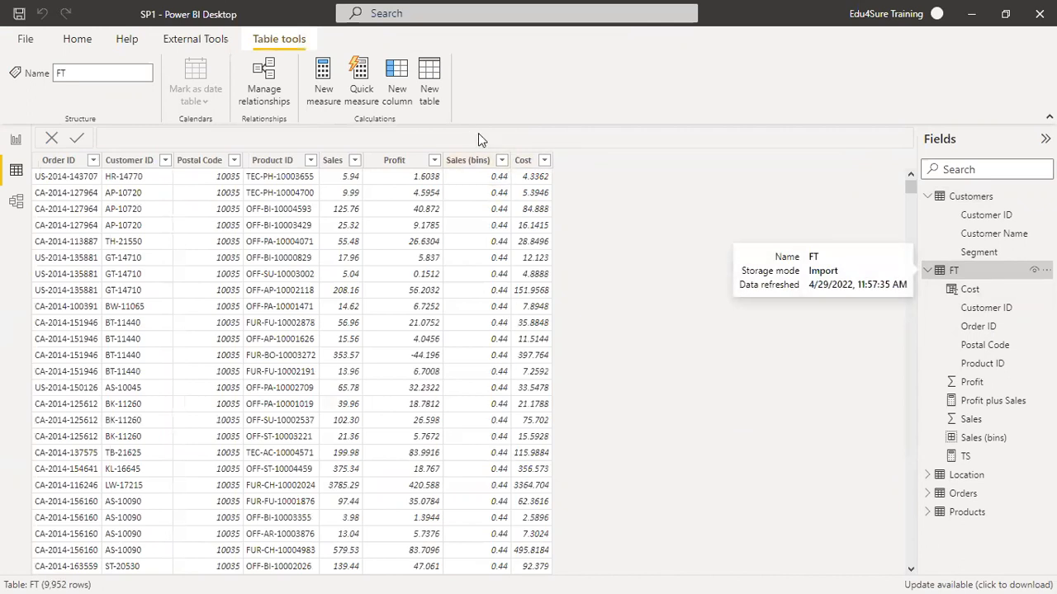
pyautogui.click(15, 141)
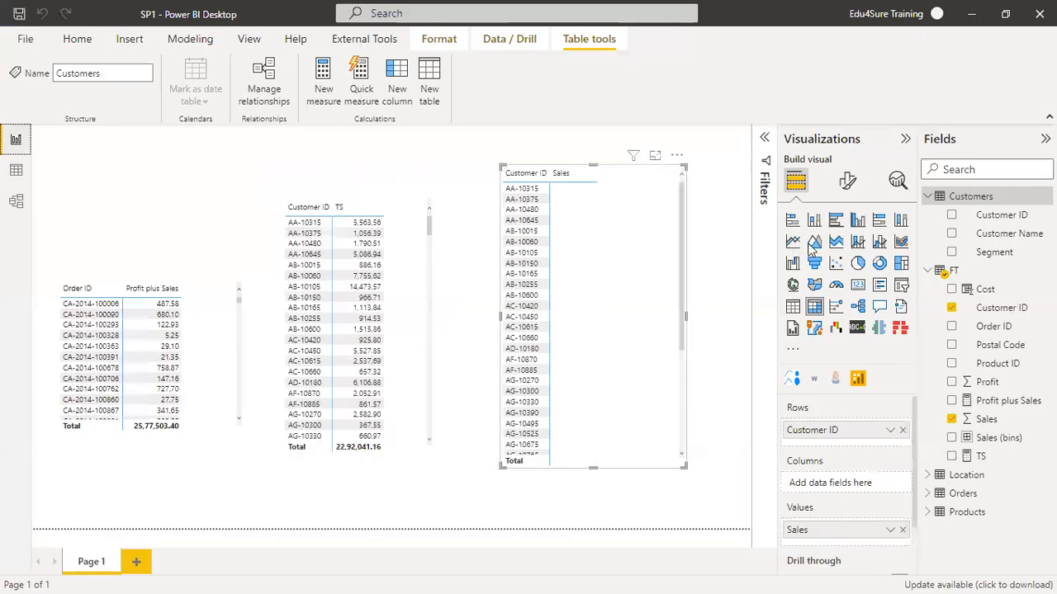